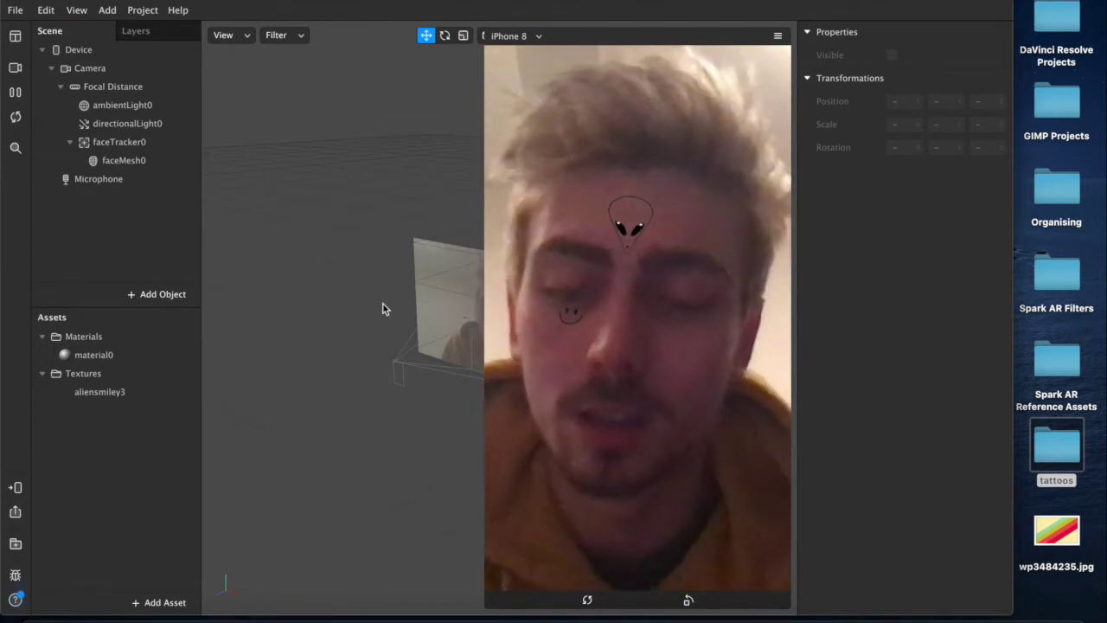
Switch to the empty Spark AR project and show the FaceTime HD Camera feed in an enlarged device preview
key("super+m")
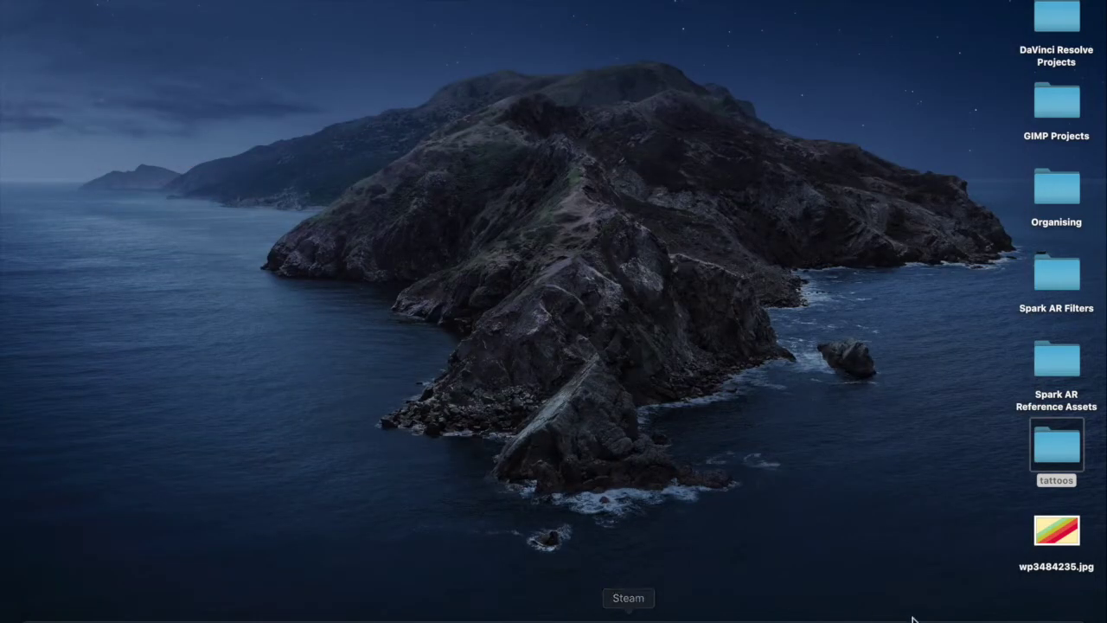
left_click(1045, 609)
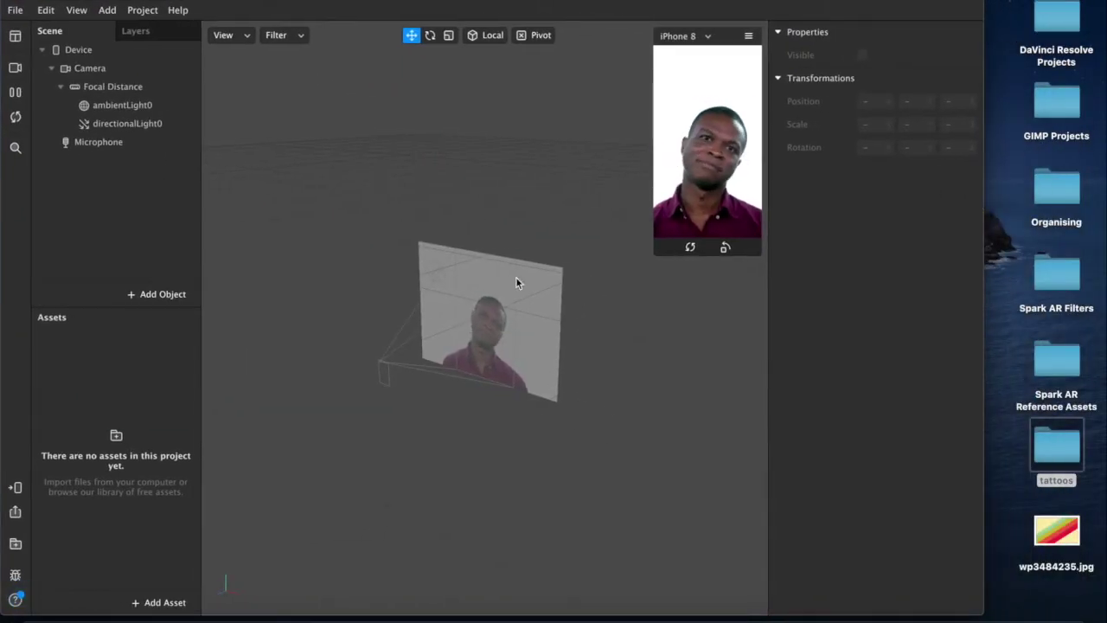
left_click(15, 68)
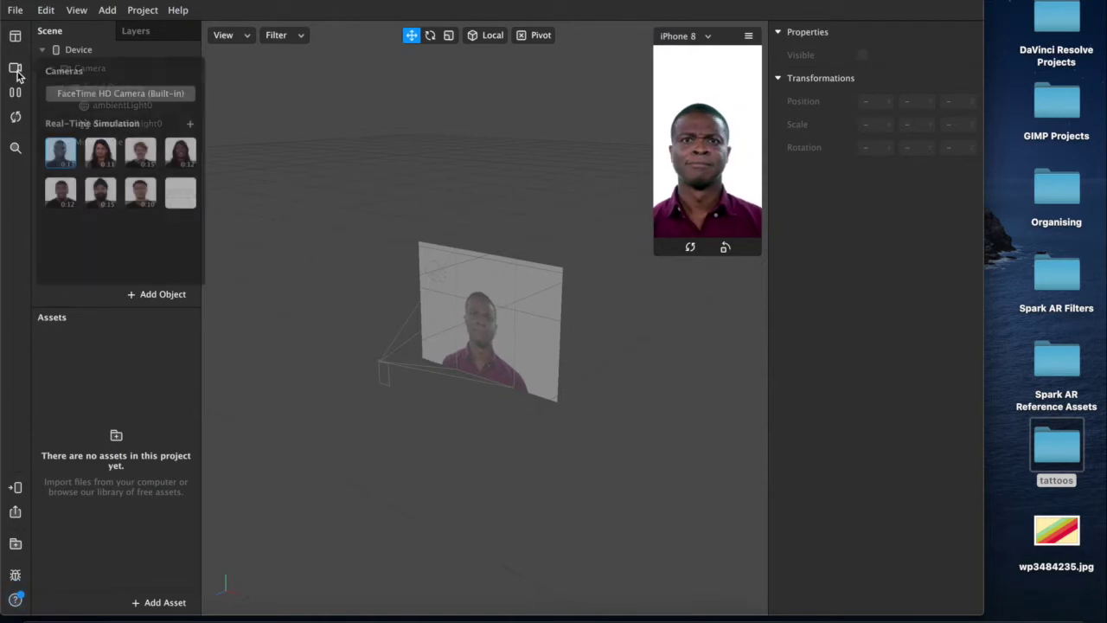
left_click(99, 93)
left_click_drag(651, 255, 507, 517)
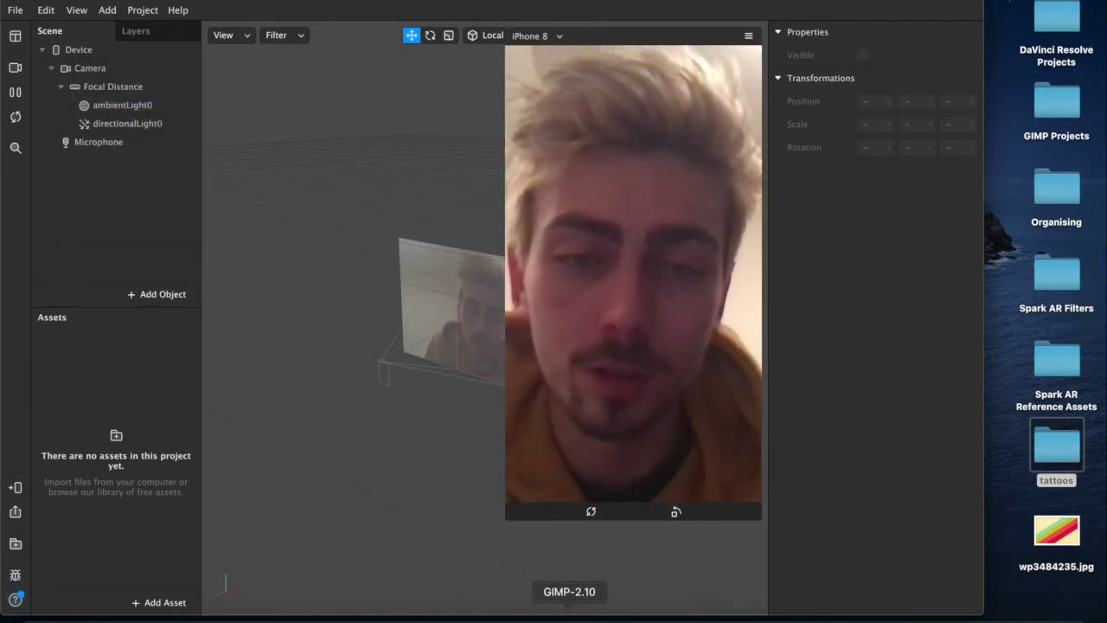
Switch to GIMP and open faceMasculine.jpg from the Textures folder in Spark AR Reference Assets
left_click(569, 617)
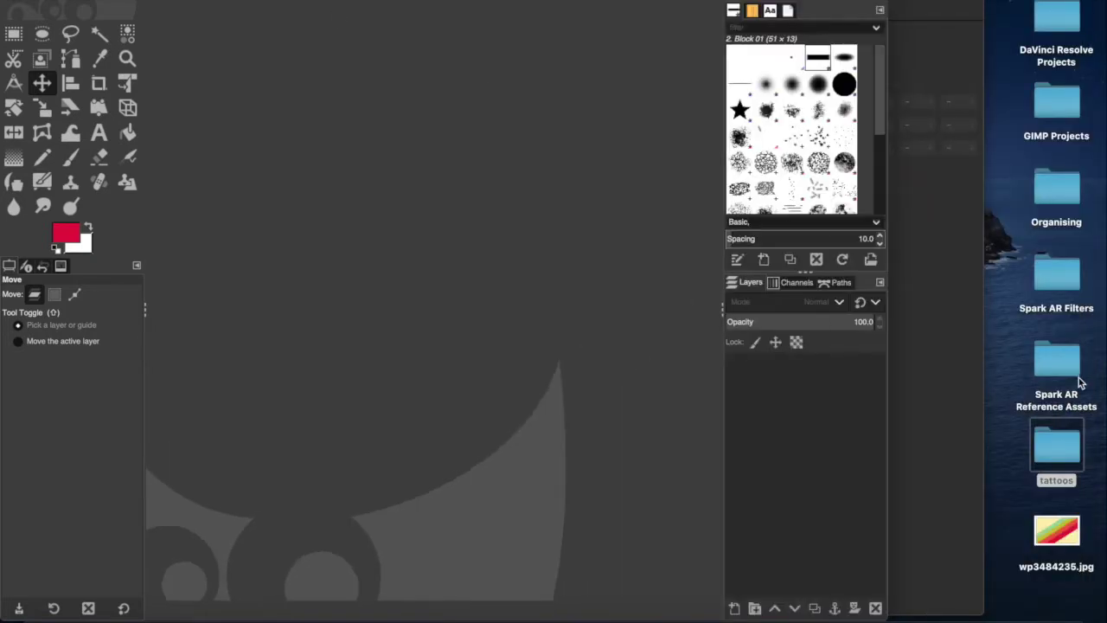
double_click(1044, 365)
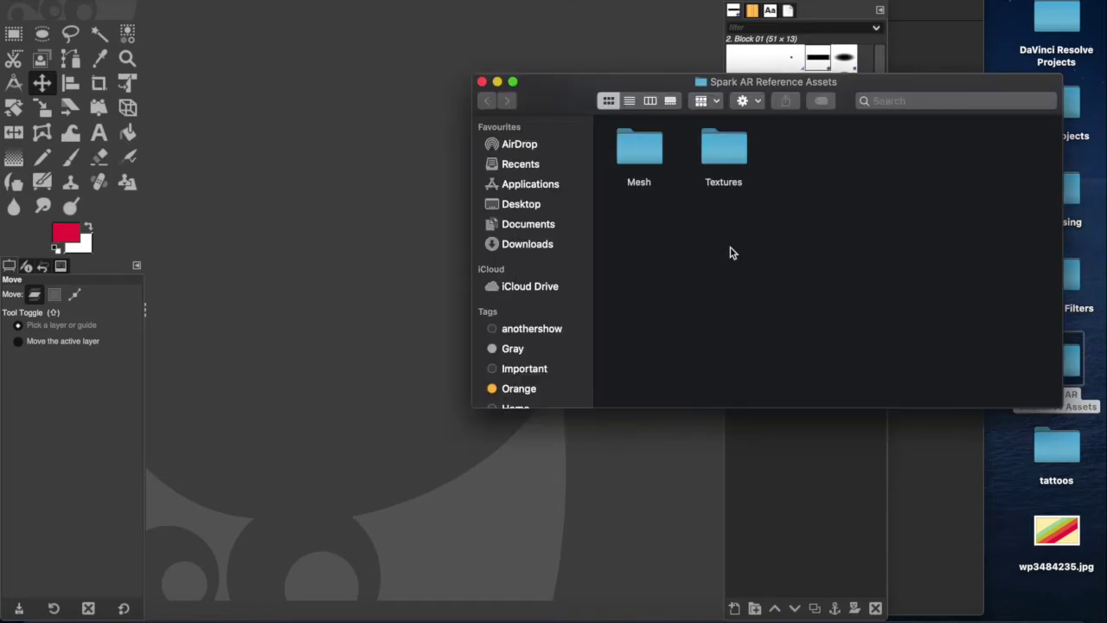
double_click(723, 149)
left_click_drag(723, 149, 298, 199)
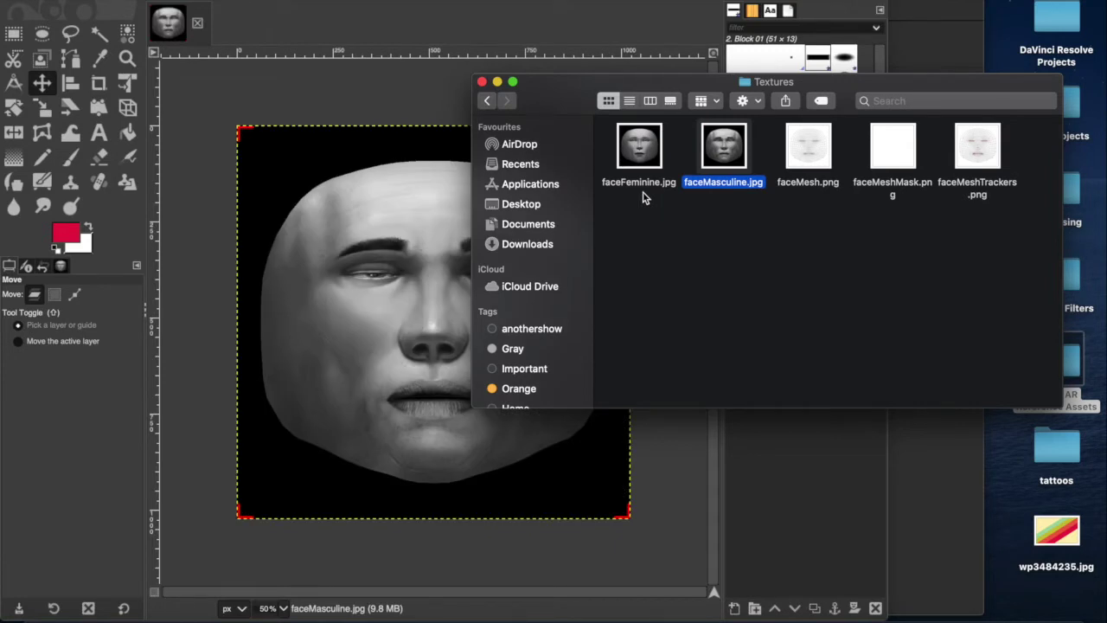
Add faceMesh.png from the Textures folder as a new layer over the face image
left_click(778, 150)
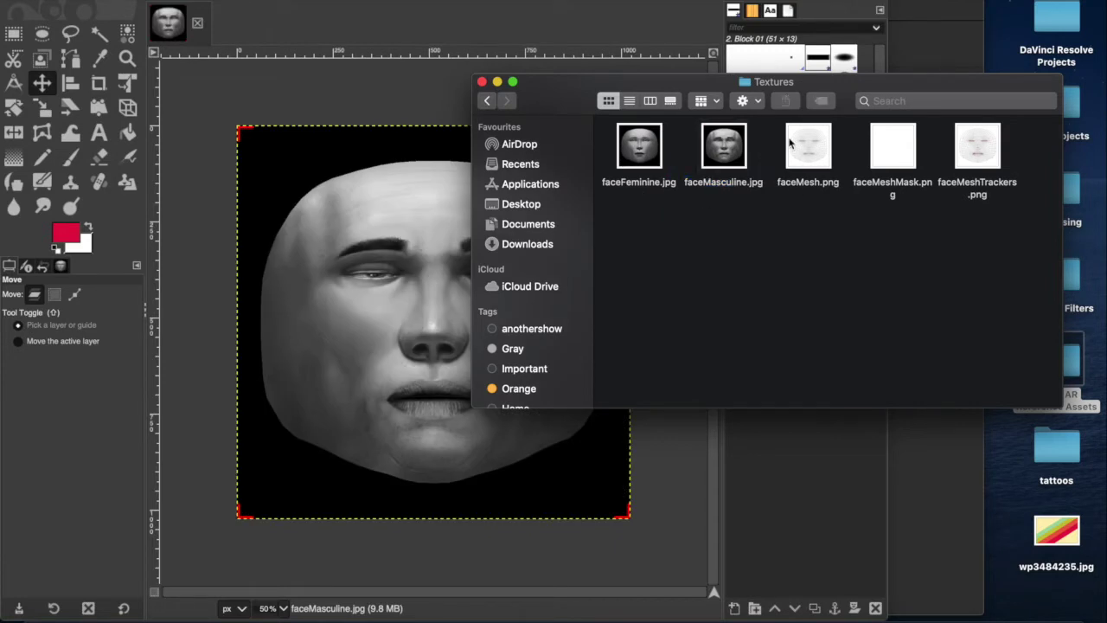
left_click(817, 171)
left_click_drag(814, 156, 385, 292)
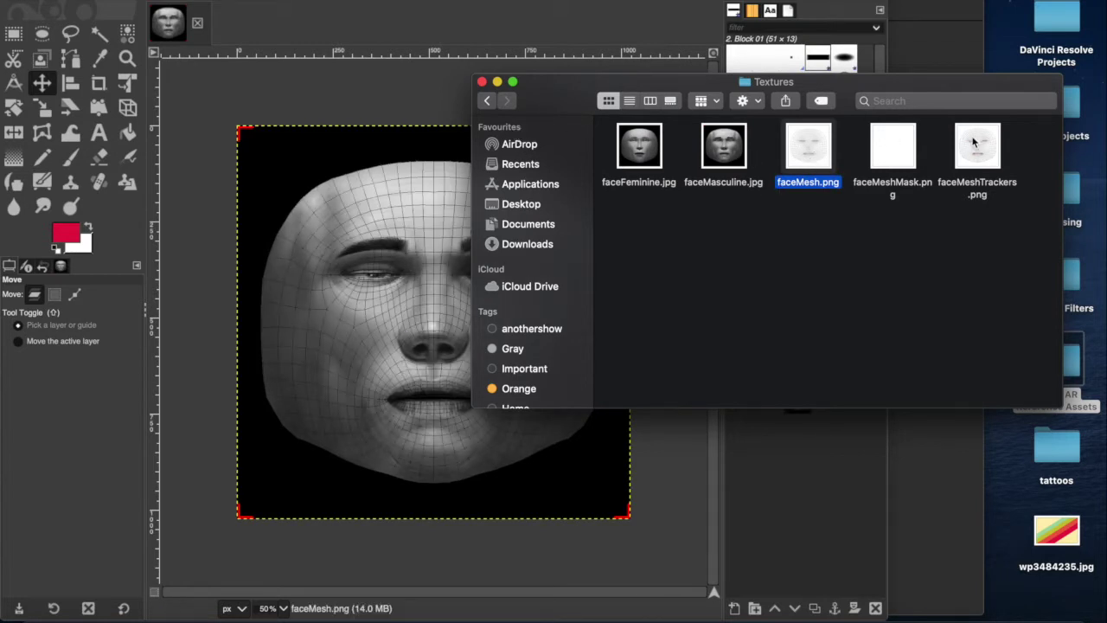
View faceMeshTrackers.png to examine the tracker points on the face mesh, and close the image
double_click(973, 143)
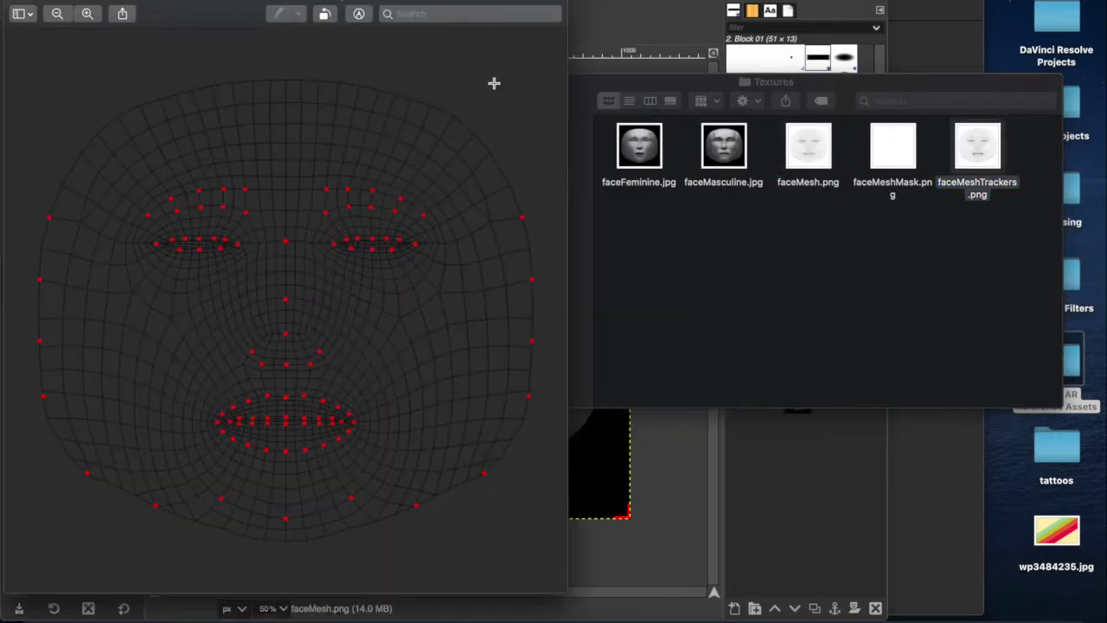
key("super+w")
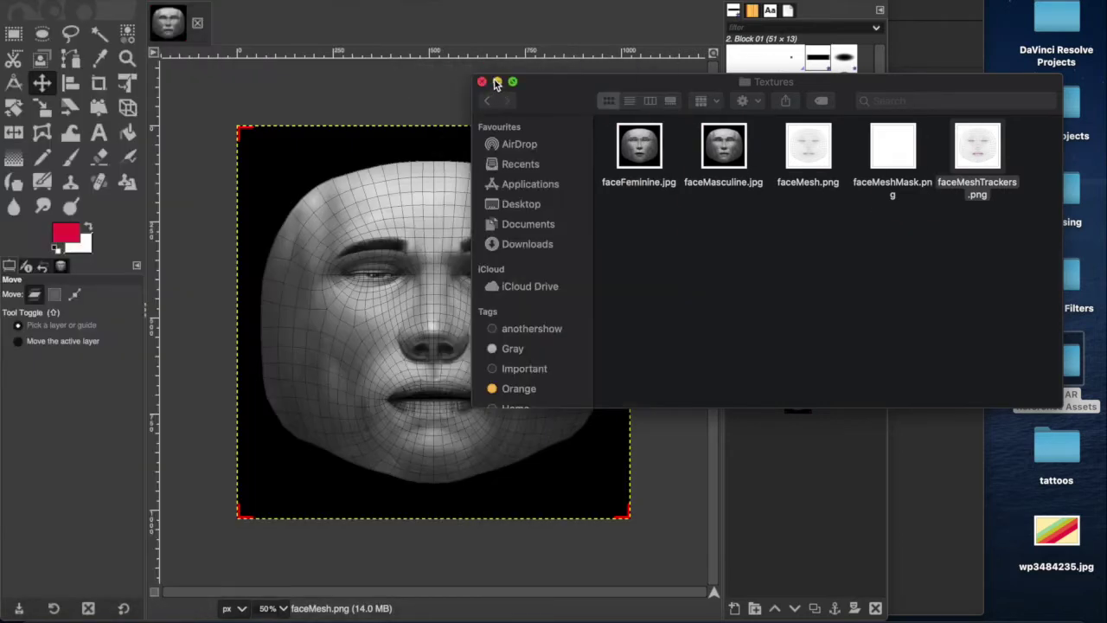
Minimise the Textures folder window, widen the GIMP window and hide the faceMesh.png layer
left_click(499, 85)
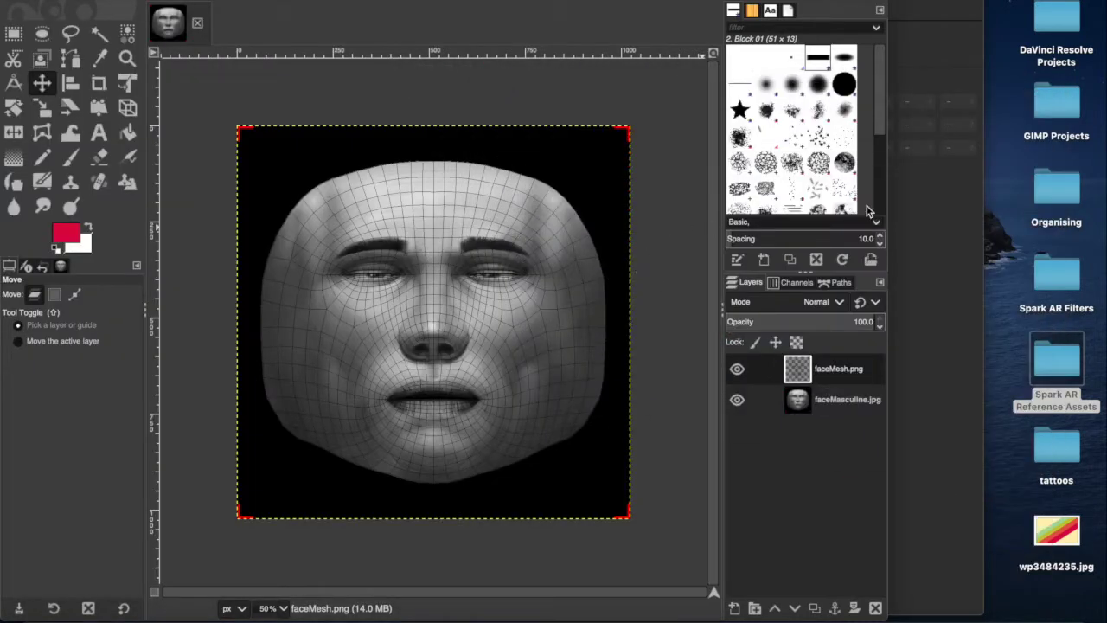
left_click_drag(933, 200, 947, 199)
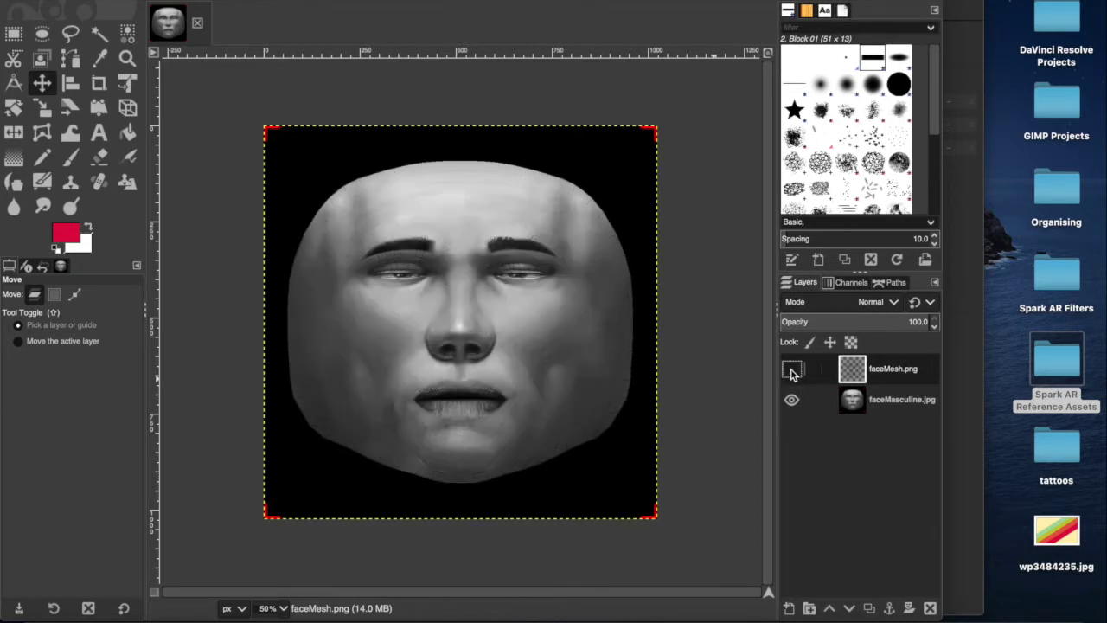
Open the tattoos folder and place its window so that part of the GIMP canvas stays accessible
double_click(1046, 445)
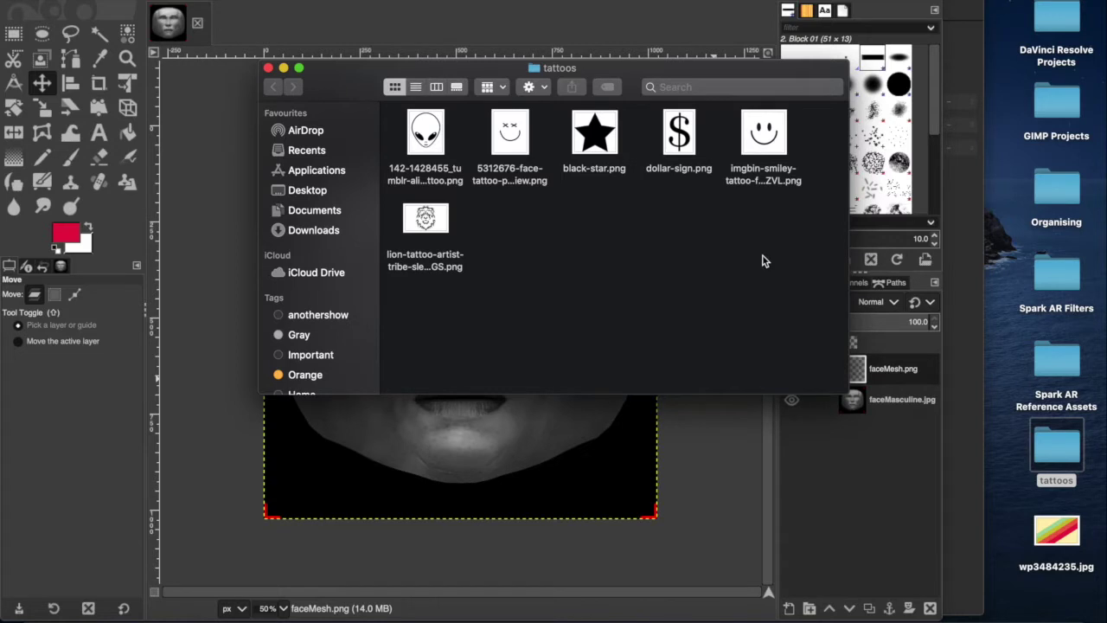
key("super+a")
left_click(674, 249)
left_click_drag(352, 86, 401, 97)
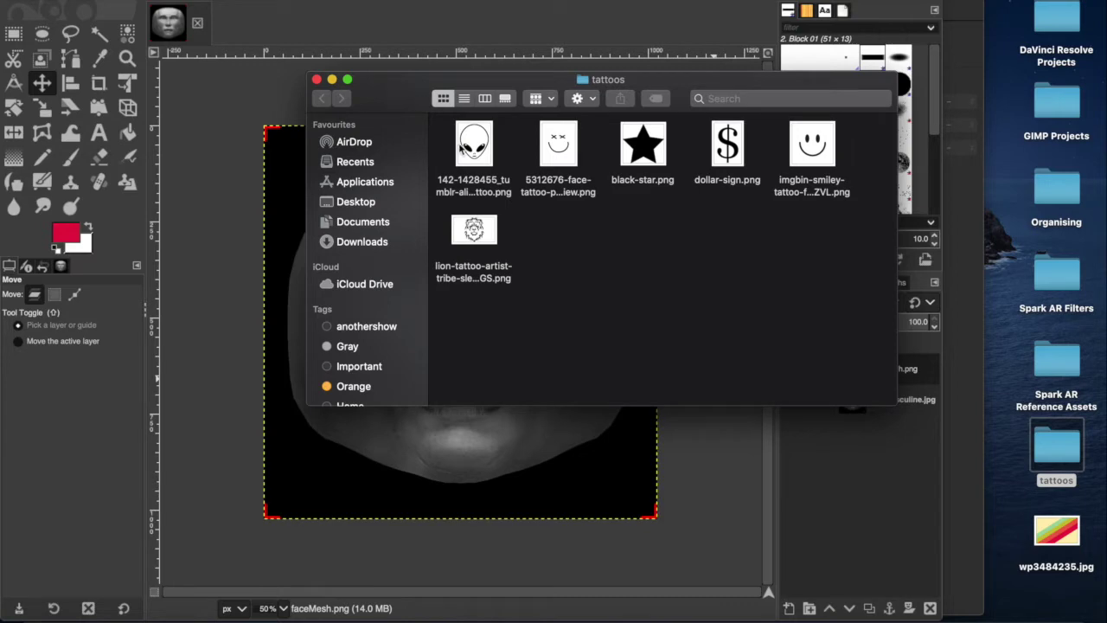
left_click_drag(460, 147, 709, 216)
left_click(829, 261)
left_click(234, 143)
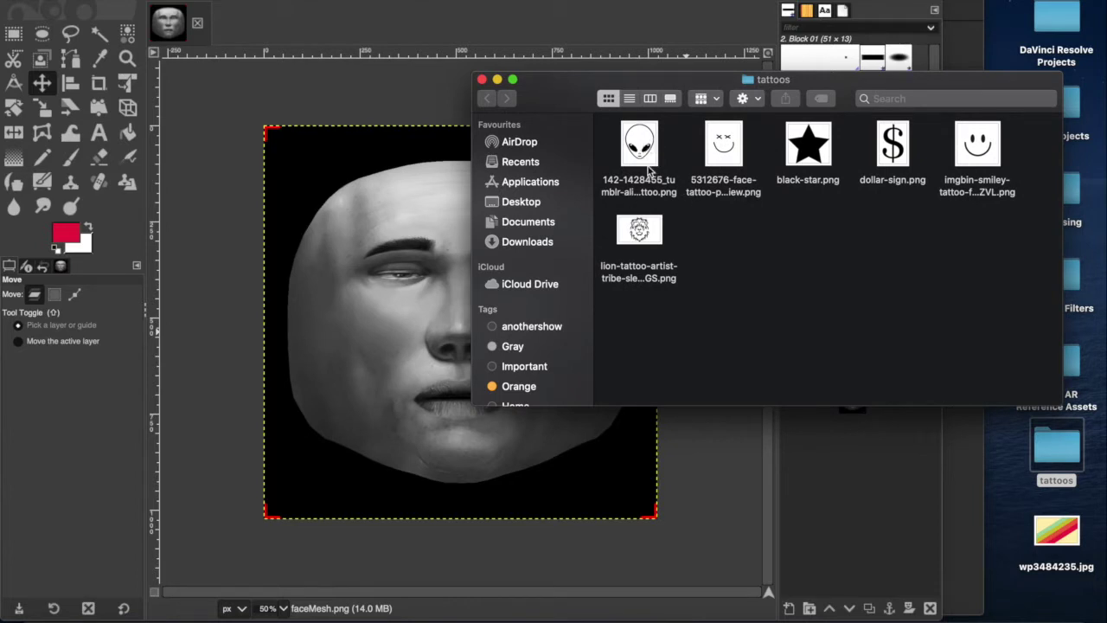
Add the alien tattoo, black-star.png and dollar-sign.png from the tattoos folder as layers over the face
left_click_drag(655, 160, 390, 328)
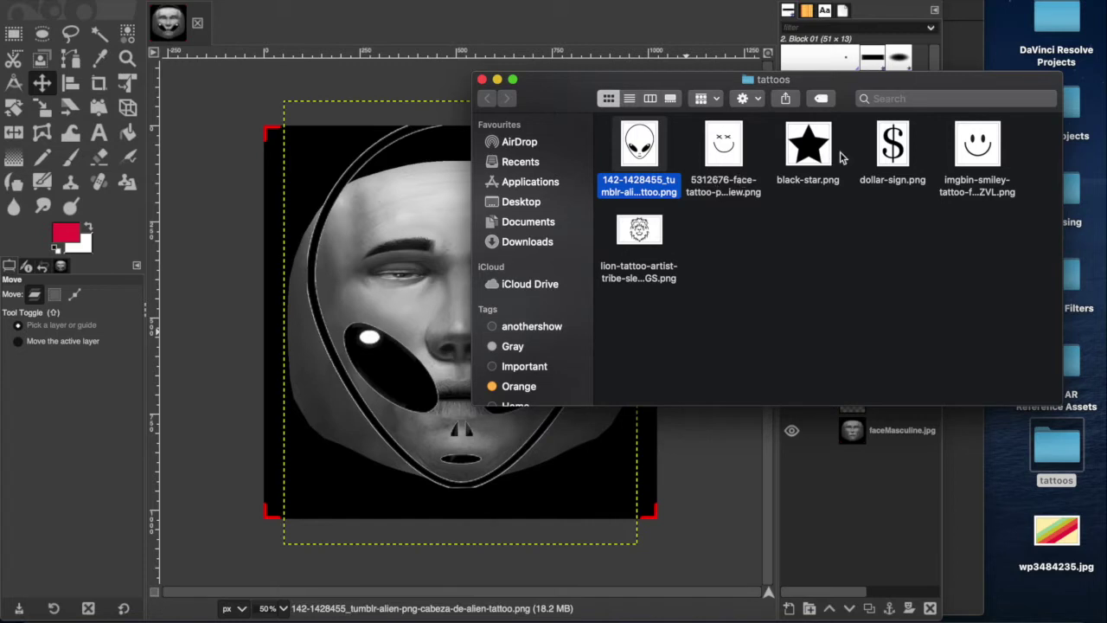
left_click_drag(809, 149, 398, 359)
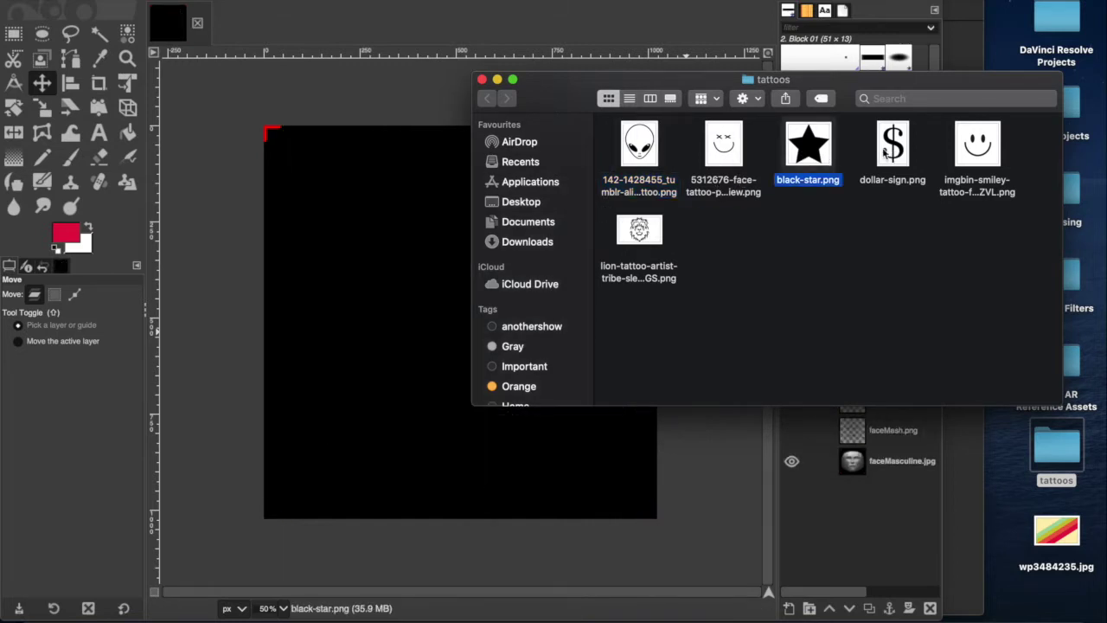
left_click_drag(895, 146, 353, 334)
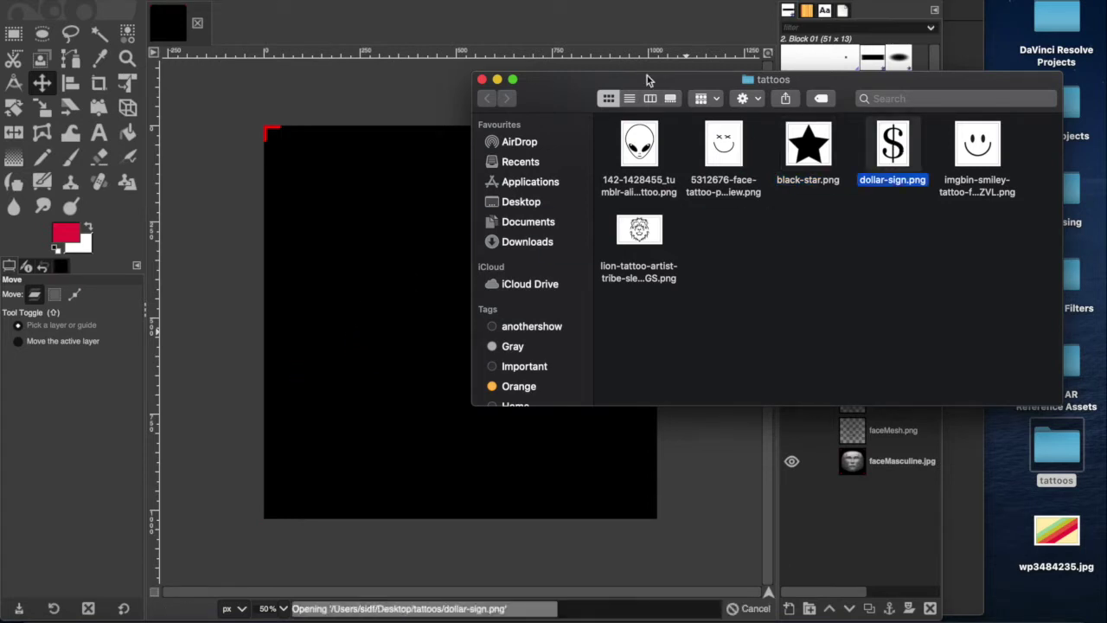
left_click(498, 79)
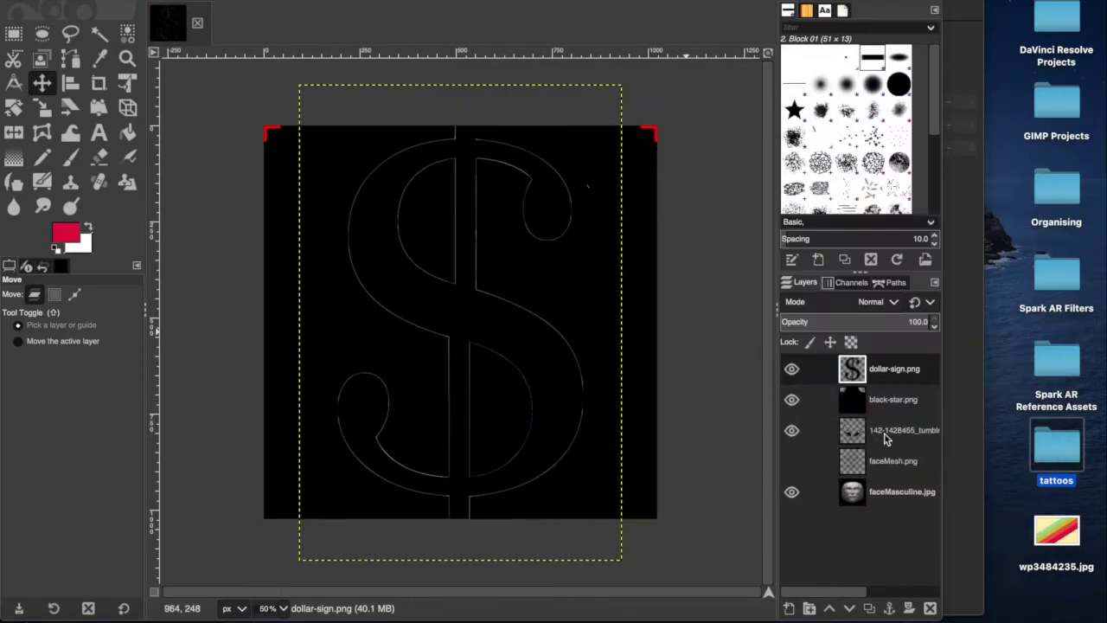
Scale the alien tattoo layer down to 150 × 188 px with its aspect ratio kept
left_click(895, 461)
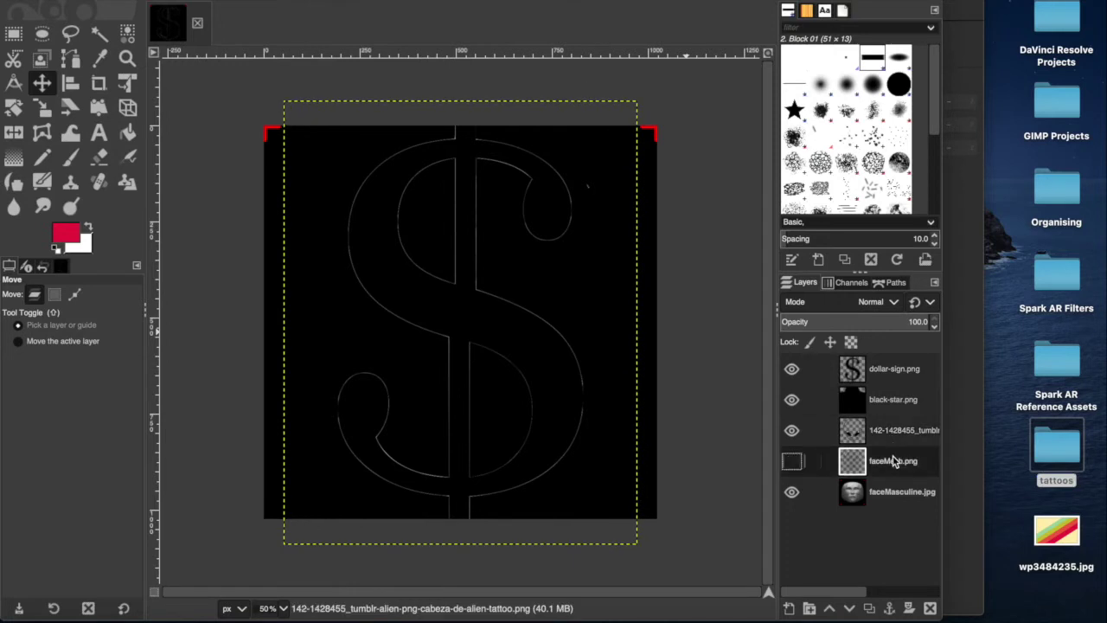
left_click(895, 430)
left_click(893, 400)
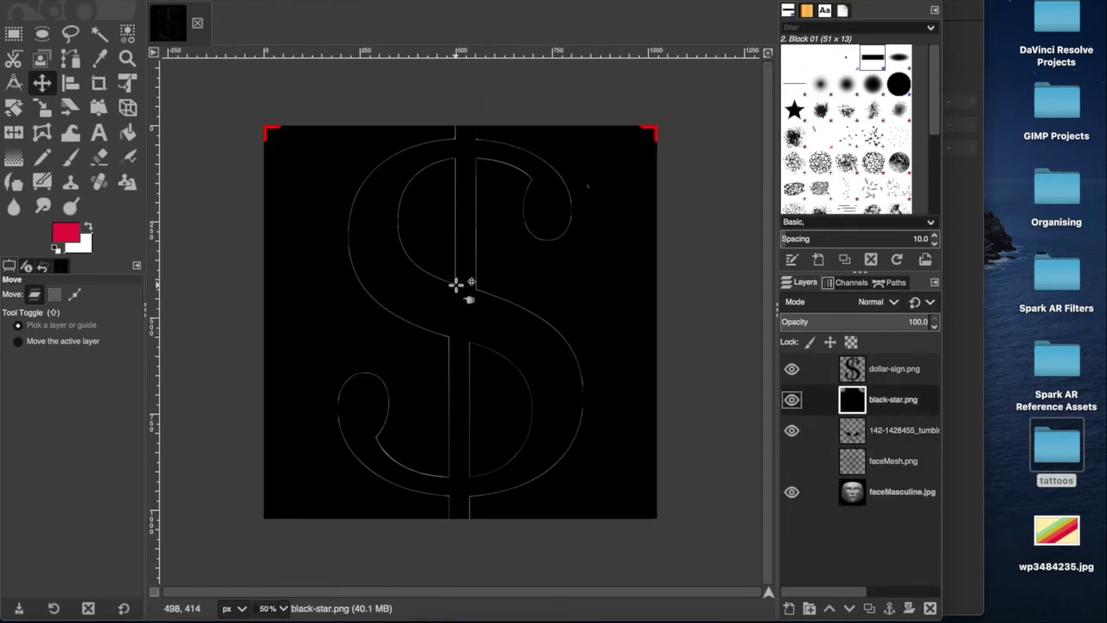
left_click(895, 430)
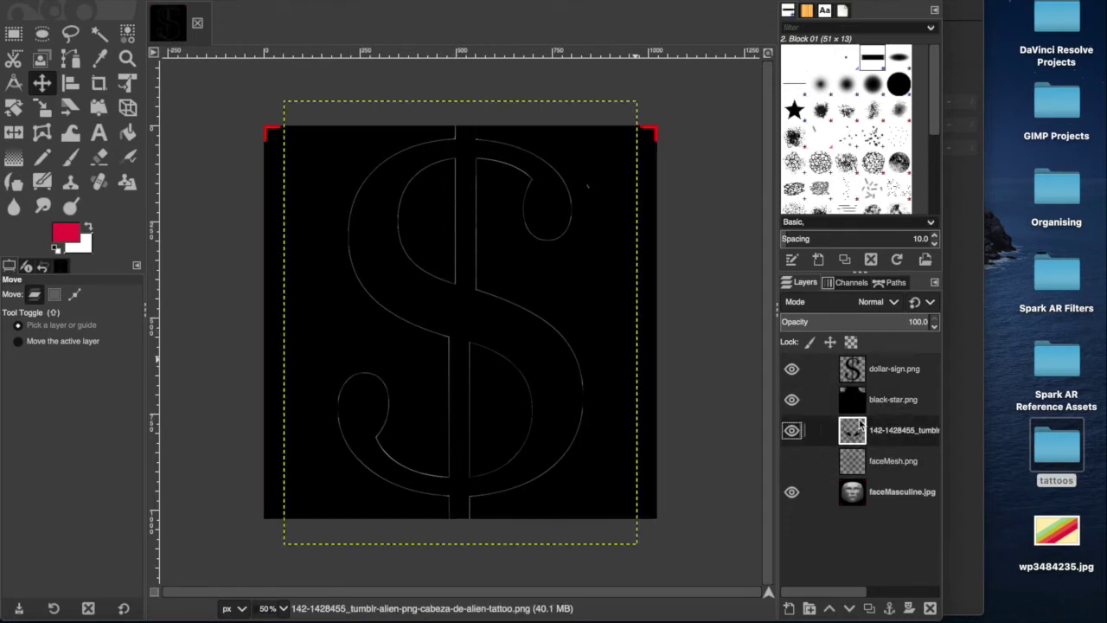
left_click(45, 110)
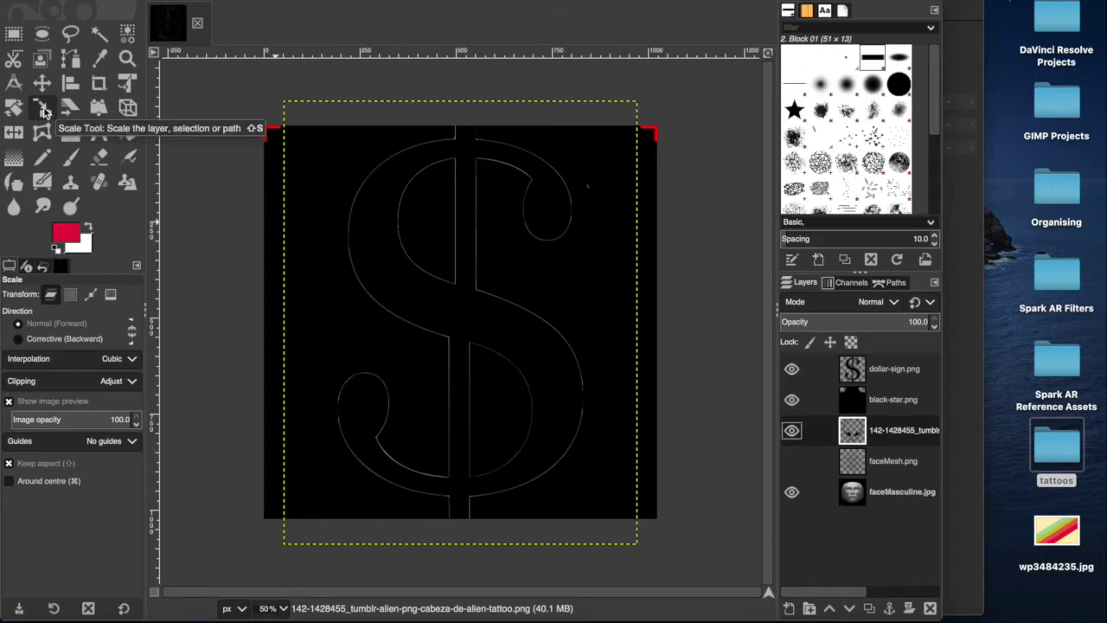
left_click(295, 124)
left_click_drag(357, 167, 632, 461)
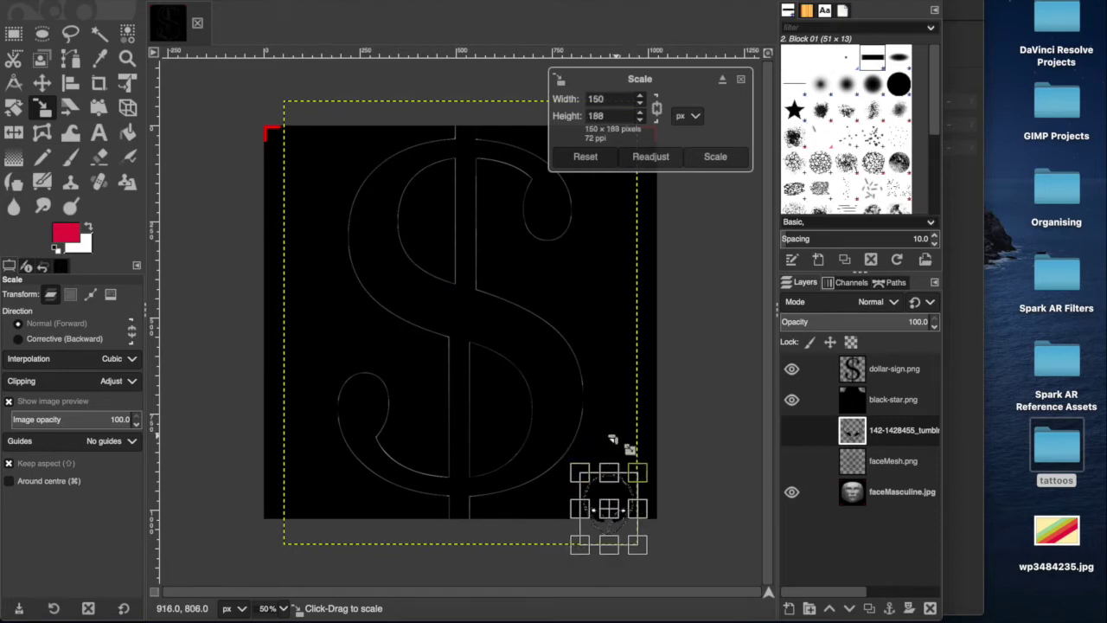
key("Return")
key("m")
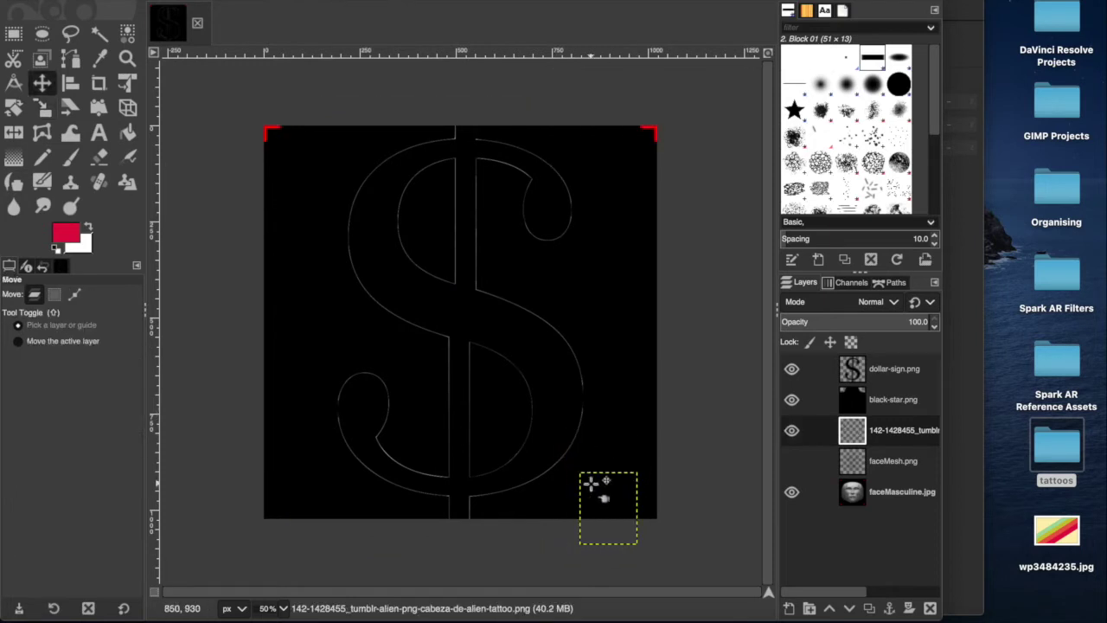
Scale the black-star.png layer down to 714 × 679 px
left_click(43, 108)
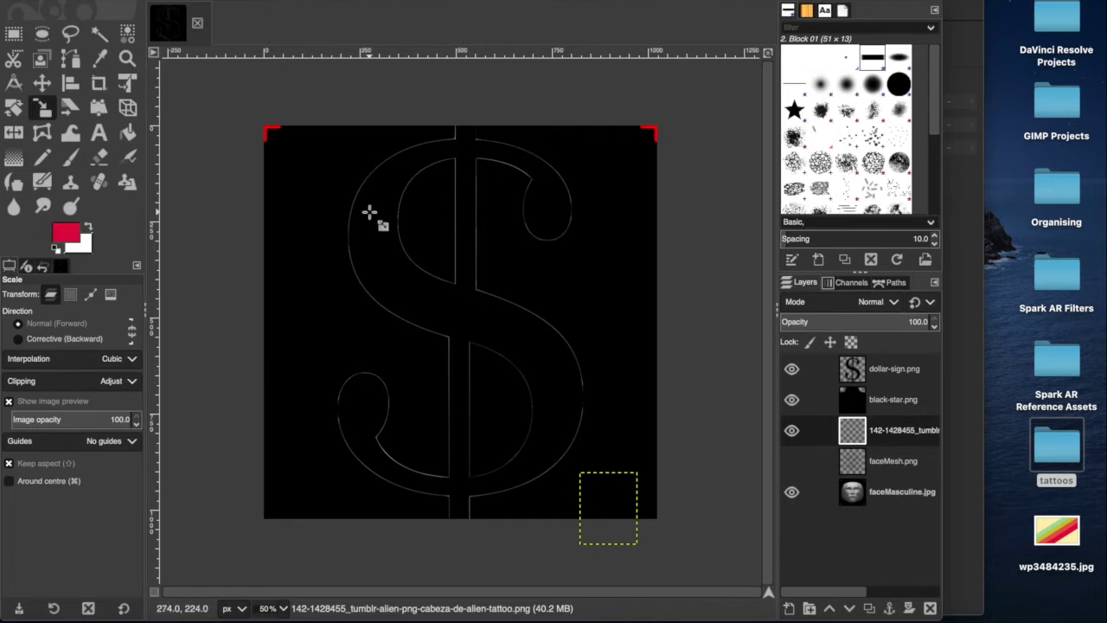
left_click(895, 399)
left_click_drag(277, 148, 600, 456)
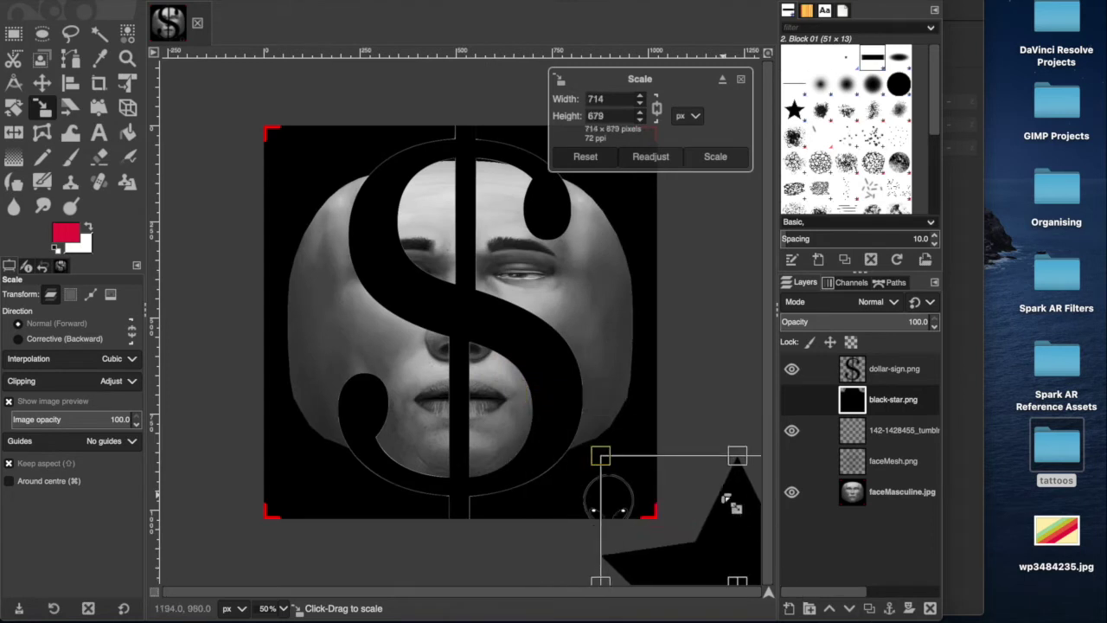
key("Return")
key("m")
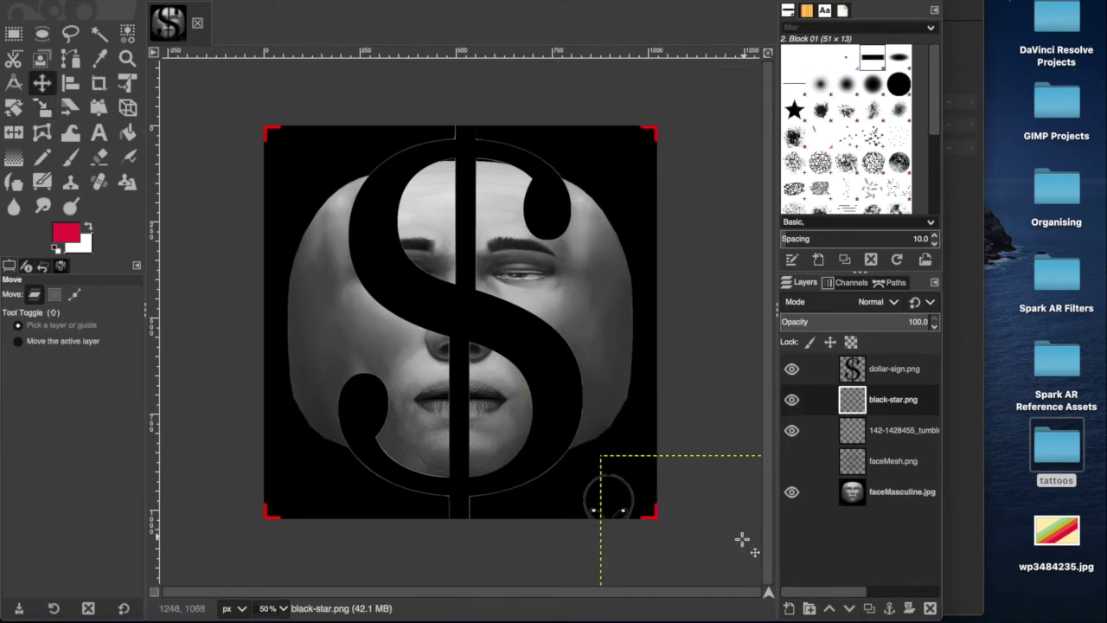
Move the star onto the face and scale it down further to 265 × 252 px
left_click_drag(741, 531, 338, 156)
left_click(41, 107)
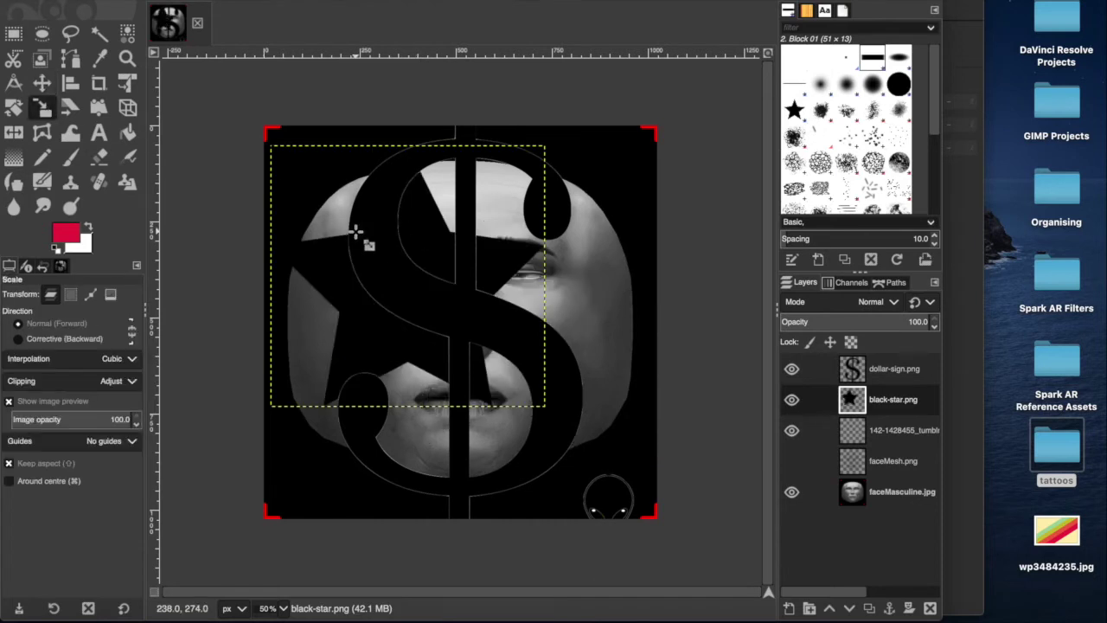
left_click_drag(358, 234, 491, 319)
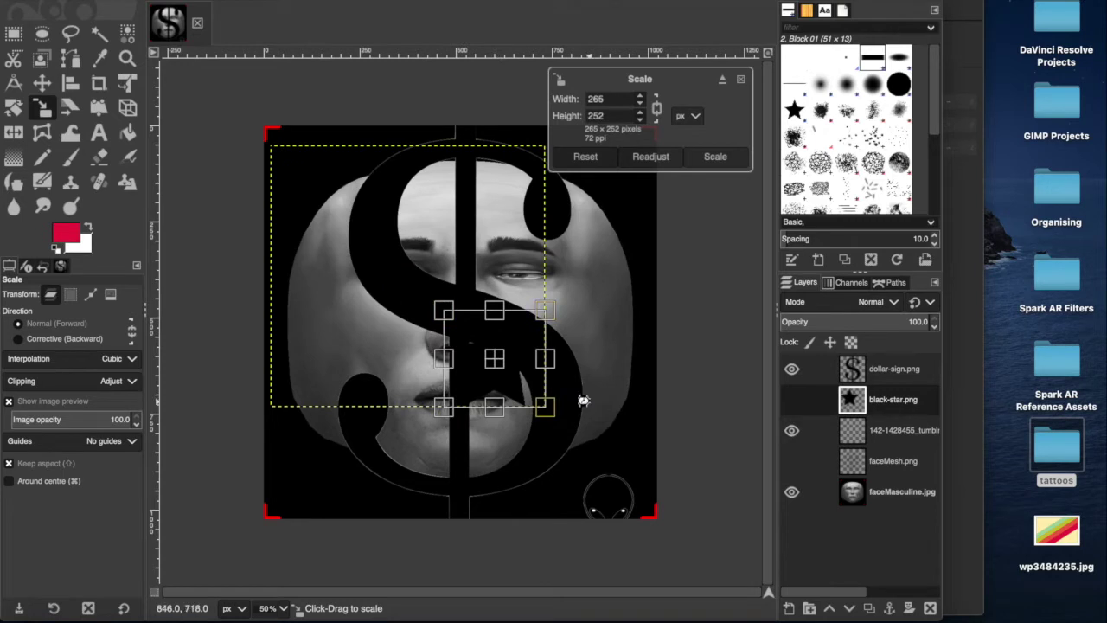
key("m")
Move the alien tattoo up from the canvas corner onto the face's outer cheek, undoing any accidental shift of the face layer
left_click_drag(614, 493, 607, 459)
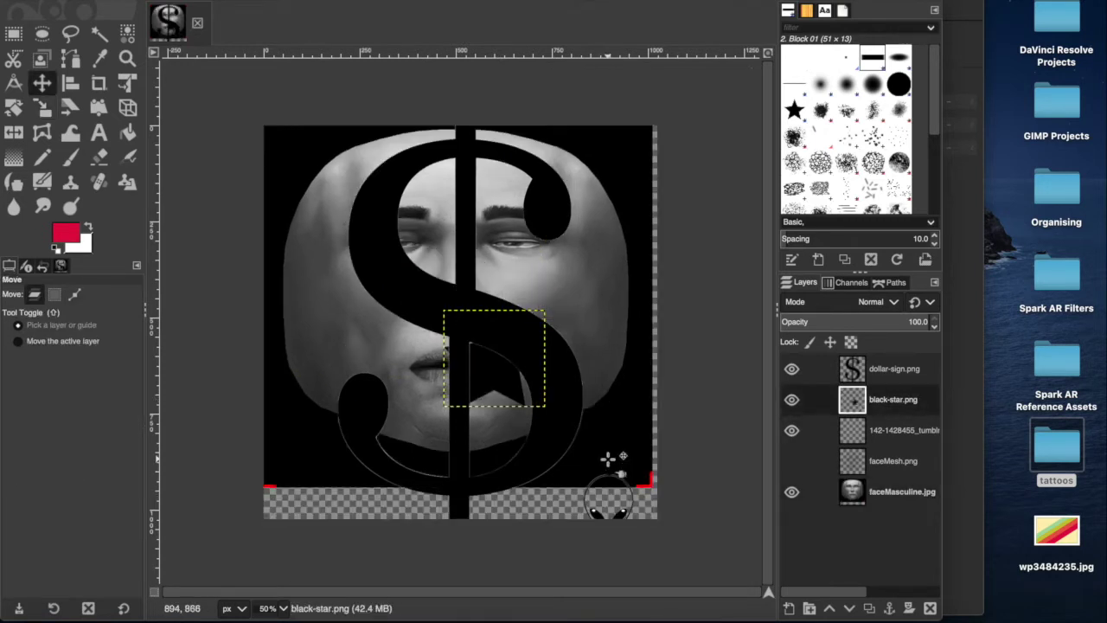
key("ctrl+z")
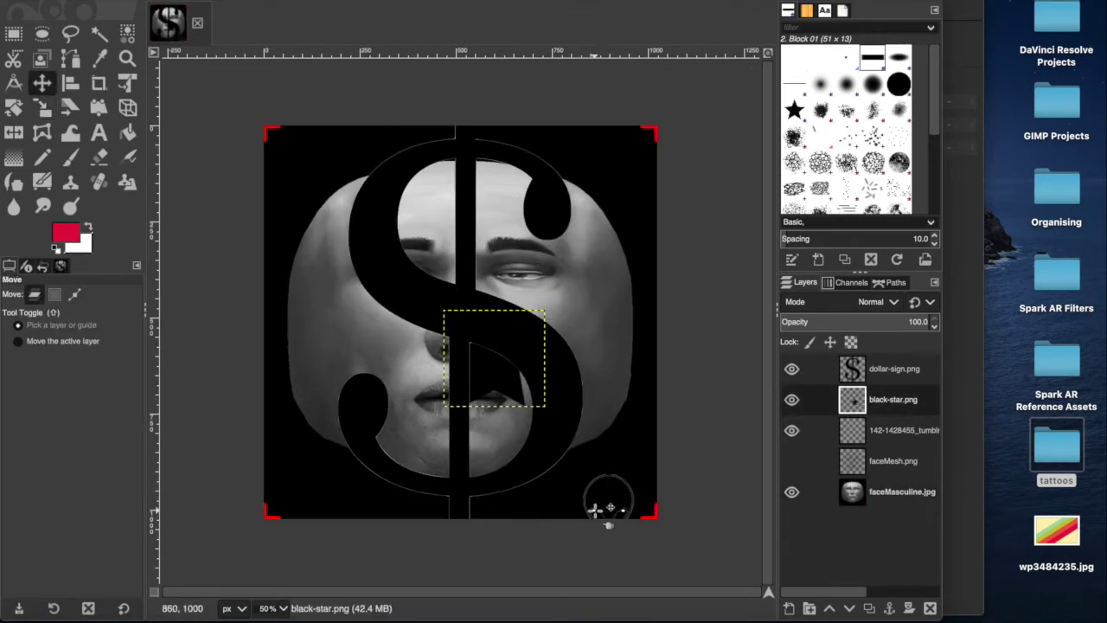
left_click_drag(597, 506, 588, 322)
left_click(588, 320)
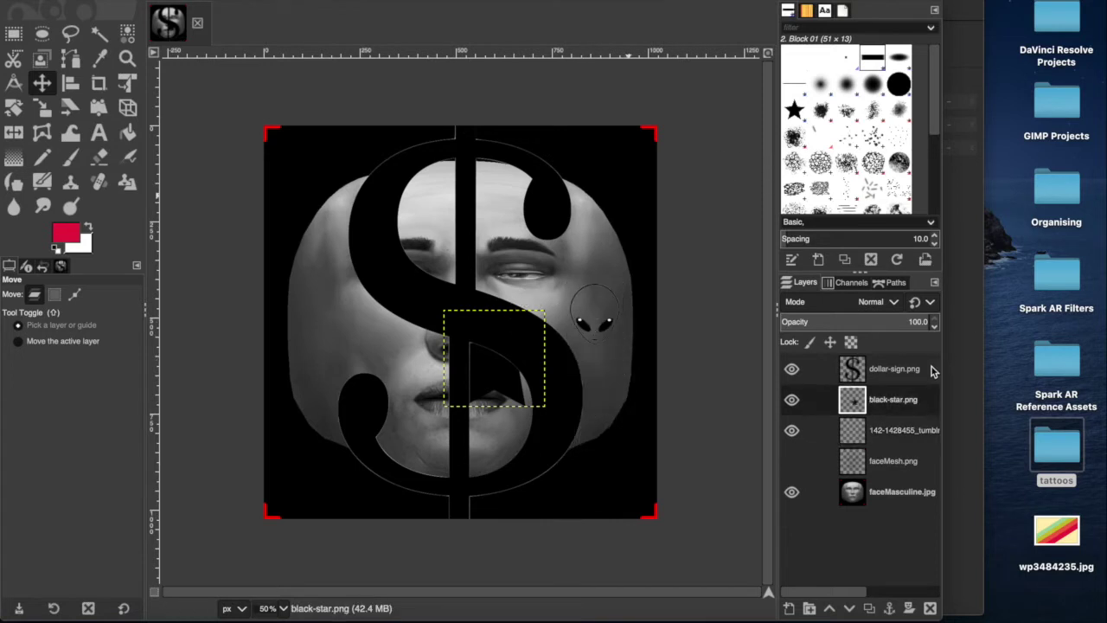
Scale the dollar-sign.png layer down to 112 × 164 px, undoing any accidental pencil mark
left_click(884, 372)
key("shift+s")
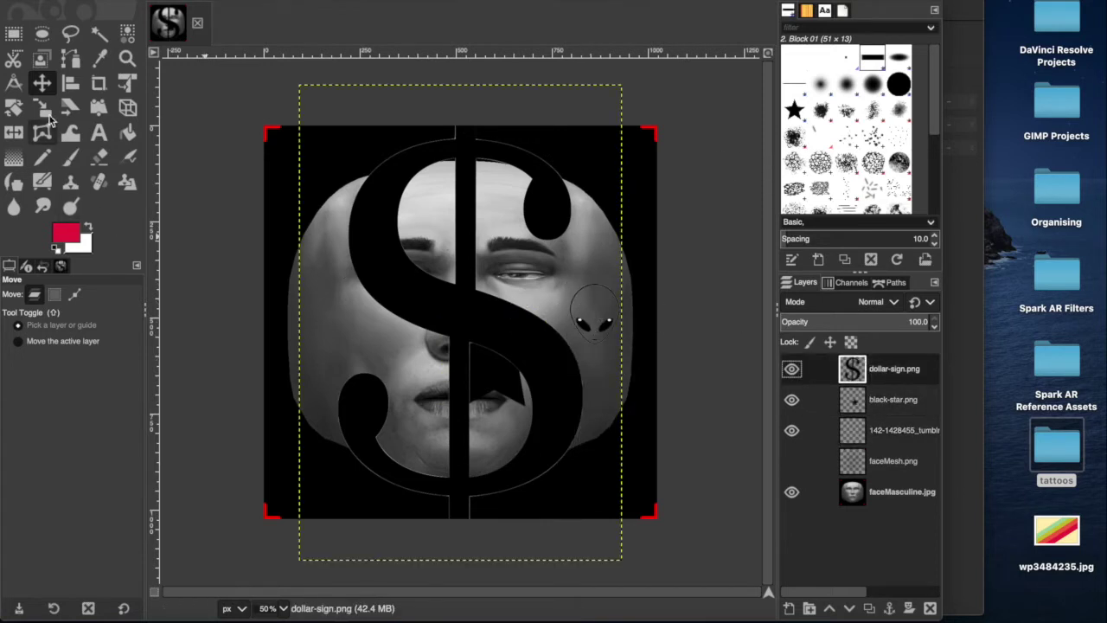
left_click_drag(314, 106, 657, 474)
key("Return")
key("n")
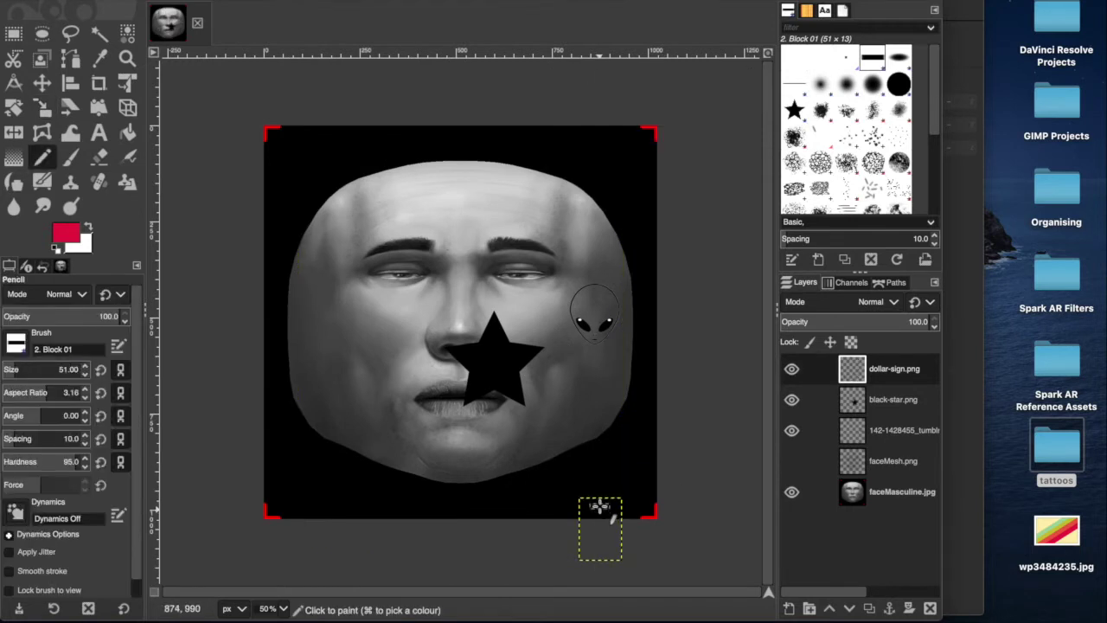
key("super+z")
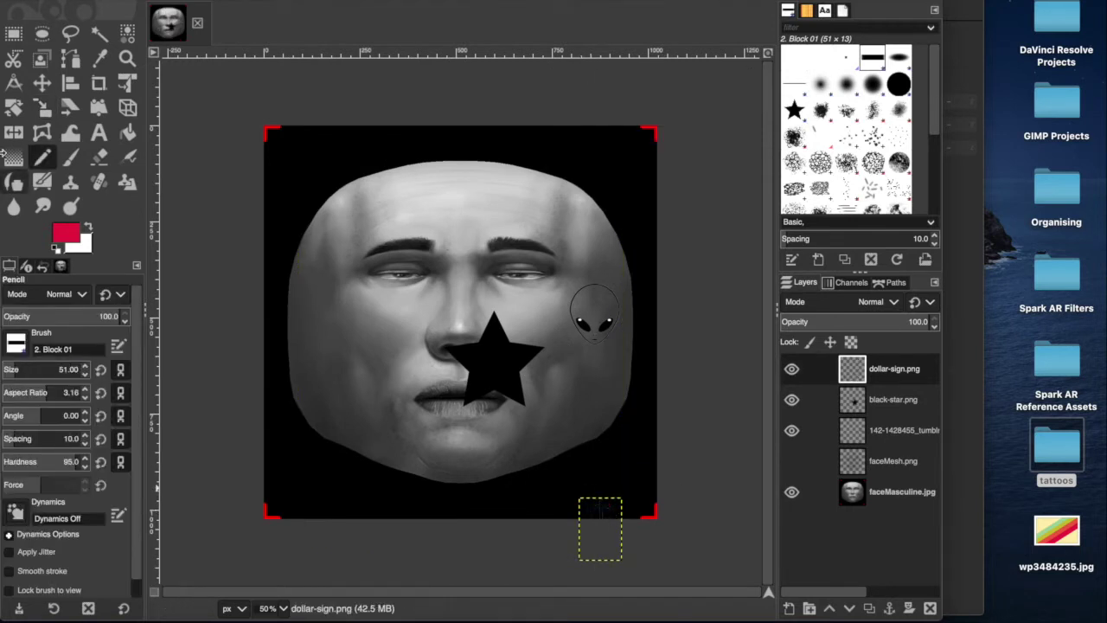
Move the dollar sign onto one cheek, the star onto the opposite cheek and the alien onto the centre of the forehead
left_click(42, 84)
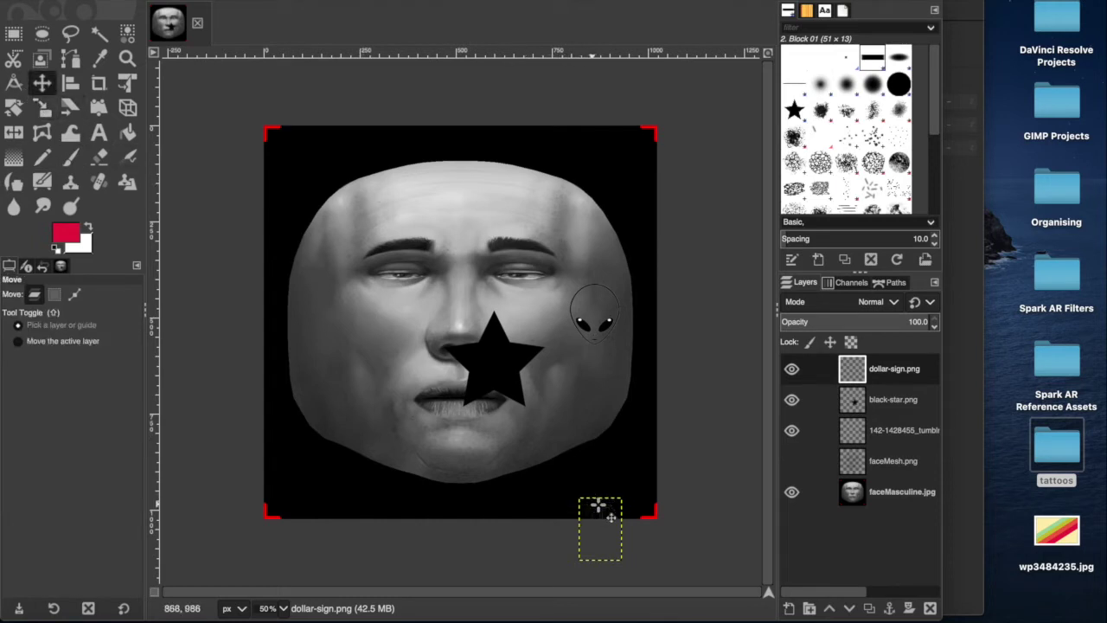
left_click_drag(611, 517, 377, 301)
left_click_drag(497, 335, 550, 298)
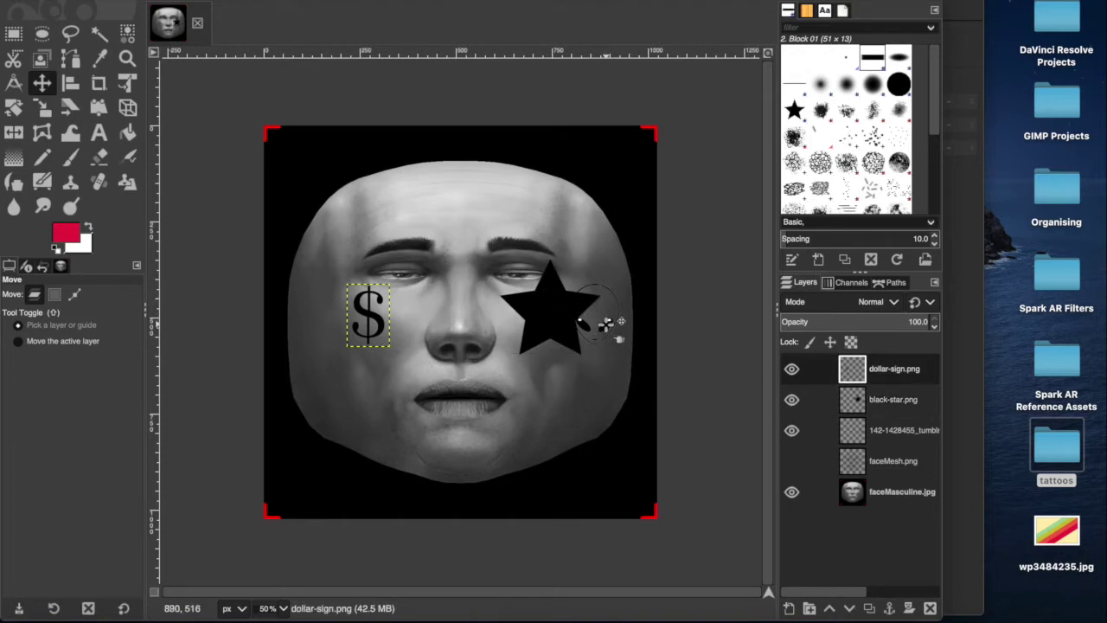
left_click_drag(604, 321, 488, 218)
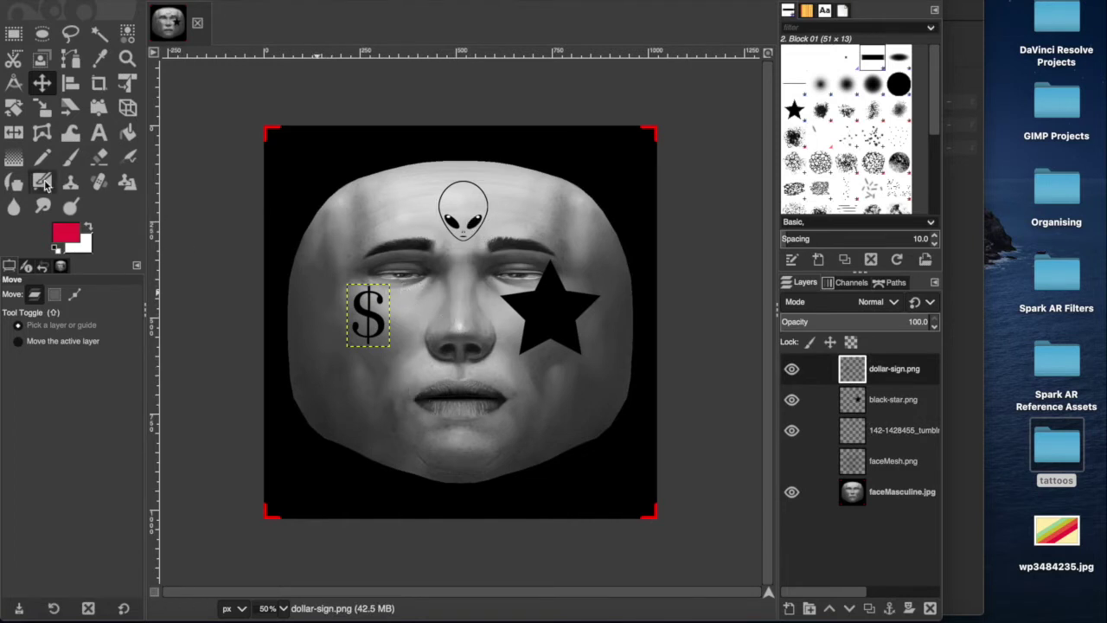
Swap the star and the dollar sign so each sits below the opposite eye
left_click(42, 107)
key("m")
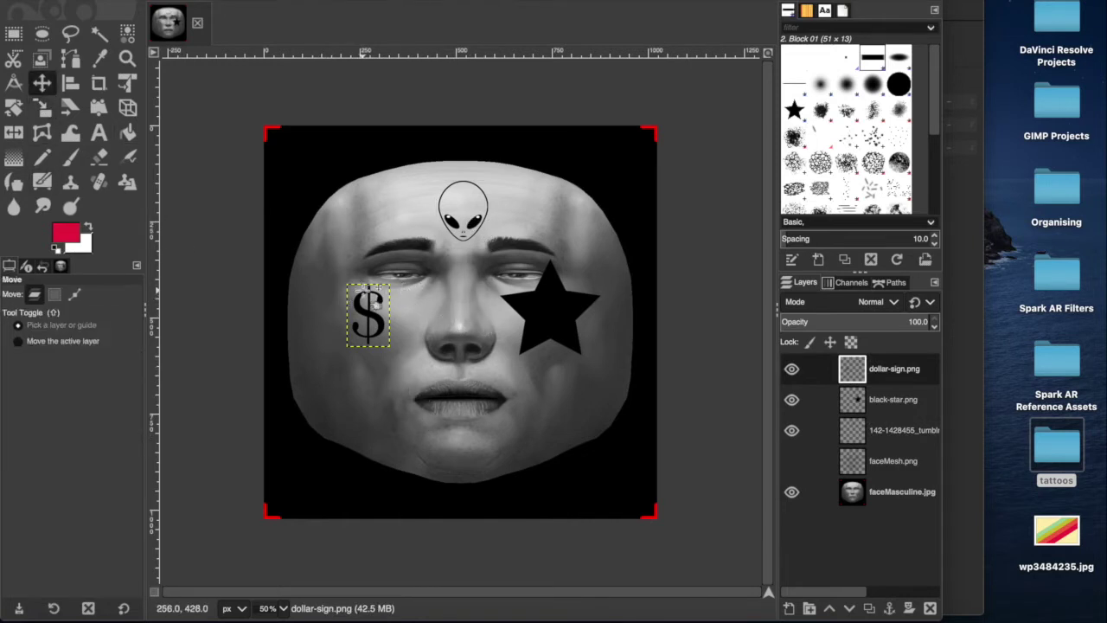
mouse_move(366, 307)
left_mouse_down()
mouse_move(577, 319)
mouse_move(377, 313)
mouse_move(383, 379)
mouse_move(383, 303)
left_mouse_up()
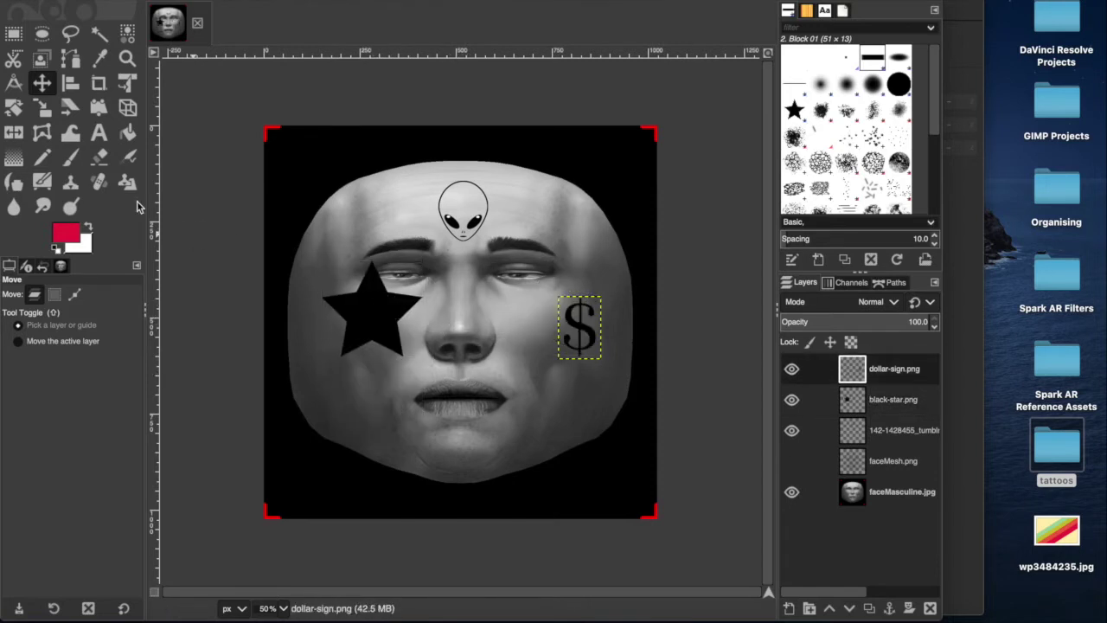
Scale the dollar sign down further with its aspect ratio kept, leaving it on the outer cheek
left_click(41, 107)
left_click(357, 303)
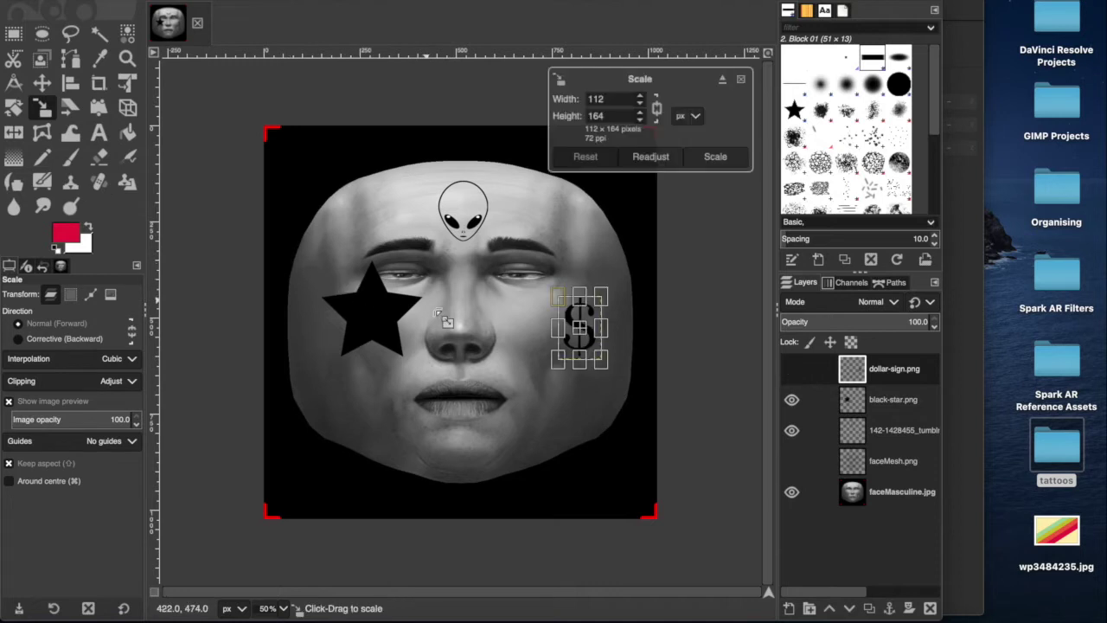
left_click_drag(563, 294, 576, 325)
key("m")
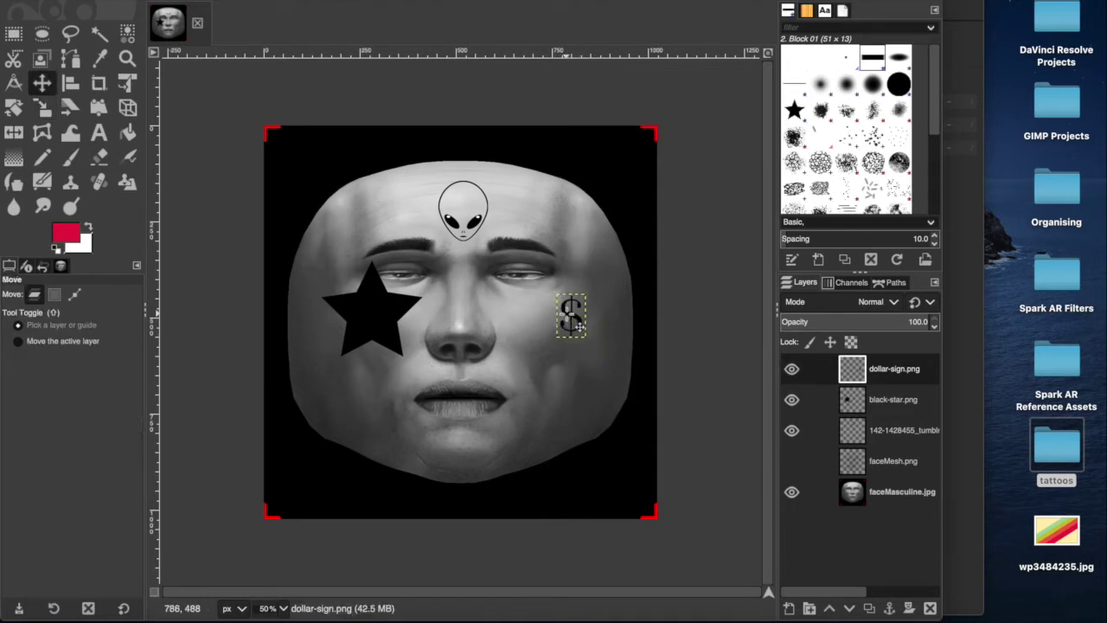
Scale the black-star.png layer down to 111 × 106 px with its aspect ratio kept
left_click(851, 399)
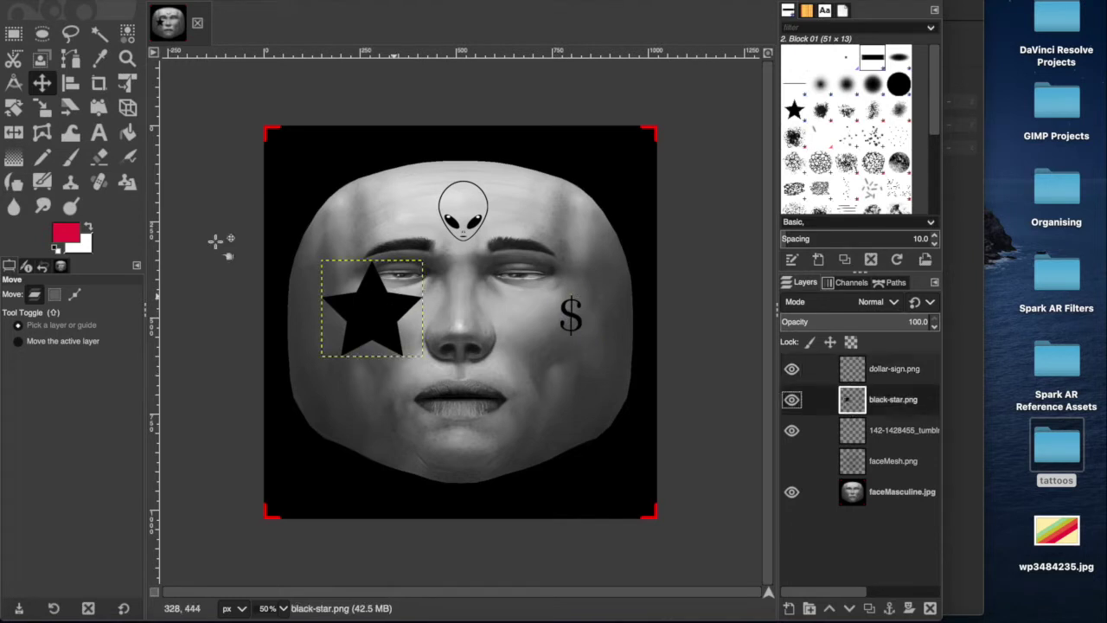
key("shift+s")
left_click(365, 313)
left_click_drag(322, 263, 384, 311)
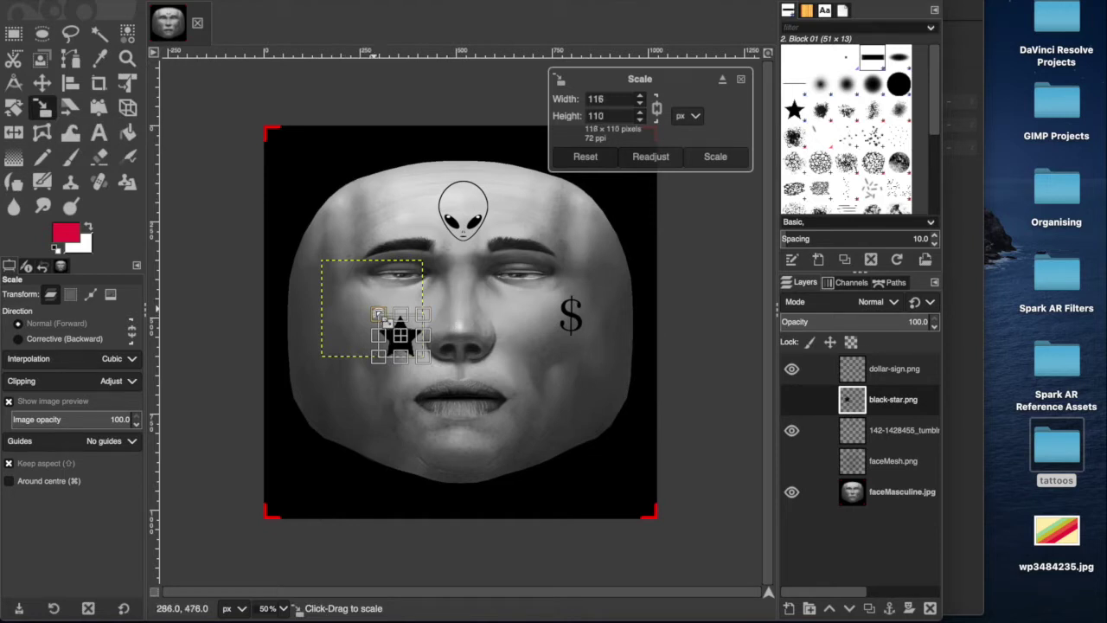
left_click_drag(381, 316, 383, 320)
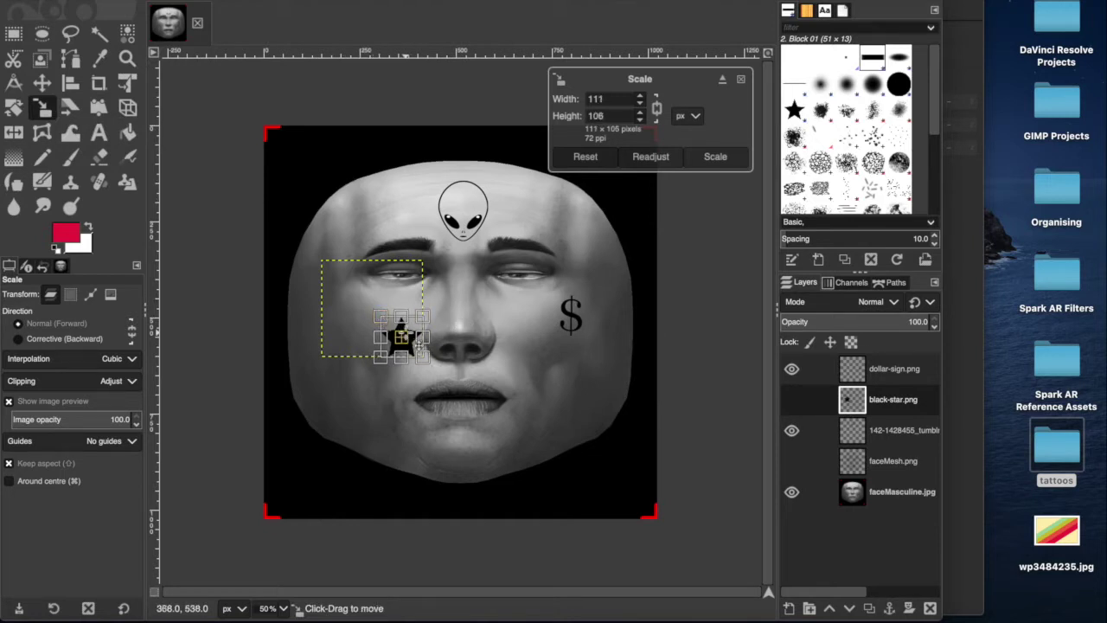
key("Return")
key("m")
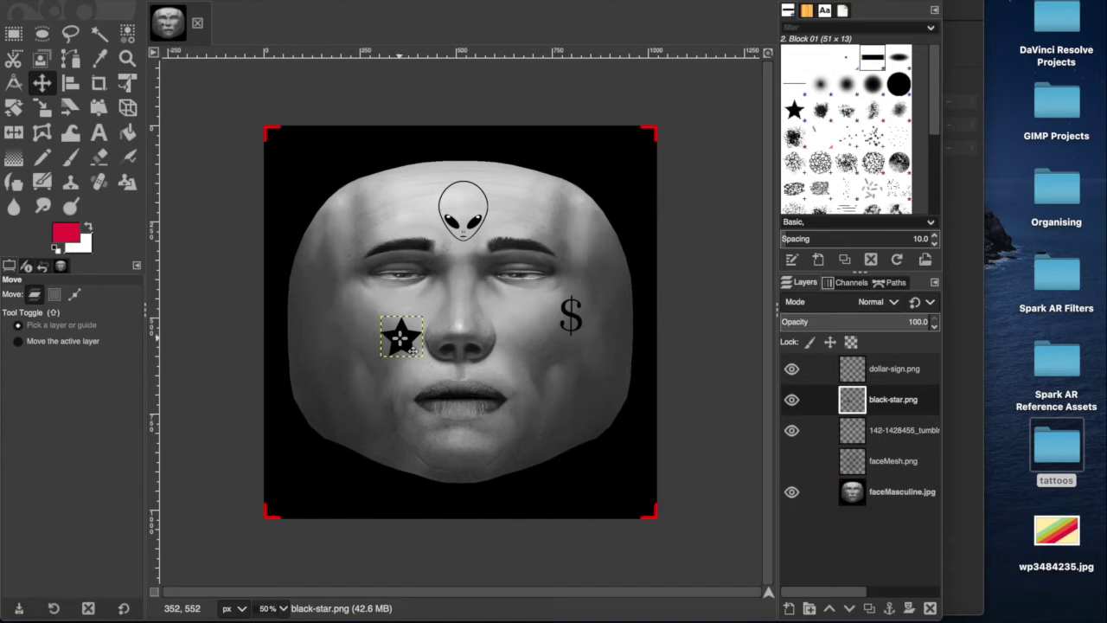
Scale the star down again to 95 × 91 px and place it on the outer cheek, level with the dollar sign
key("shift+s")
left_click(403, 343)
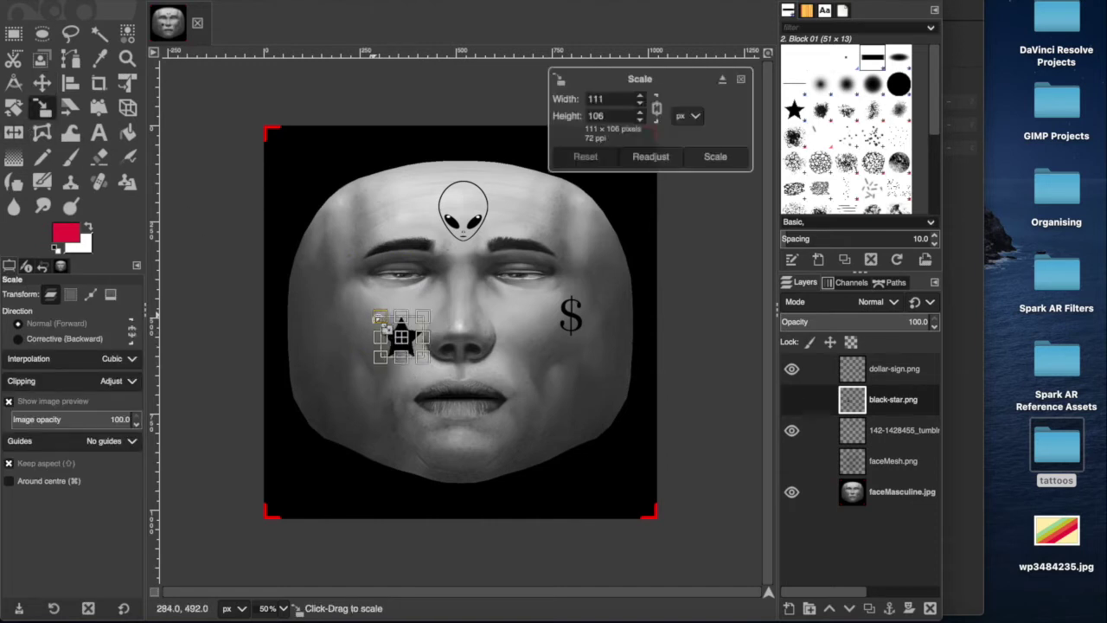
left_click_drag(382, 319, 355, 307)
key("Return")
key("m")
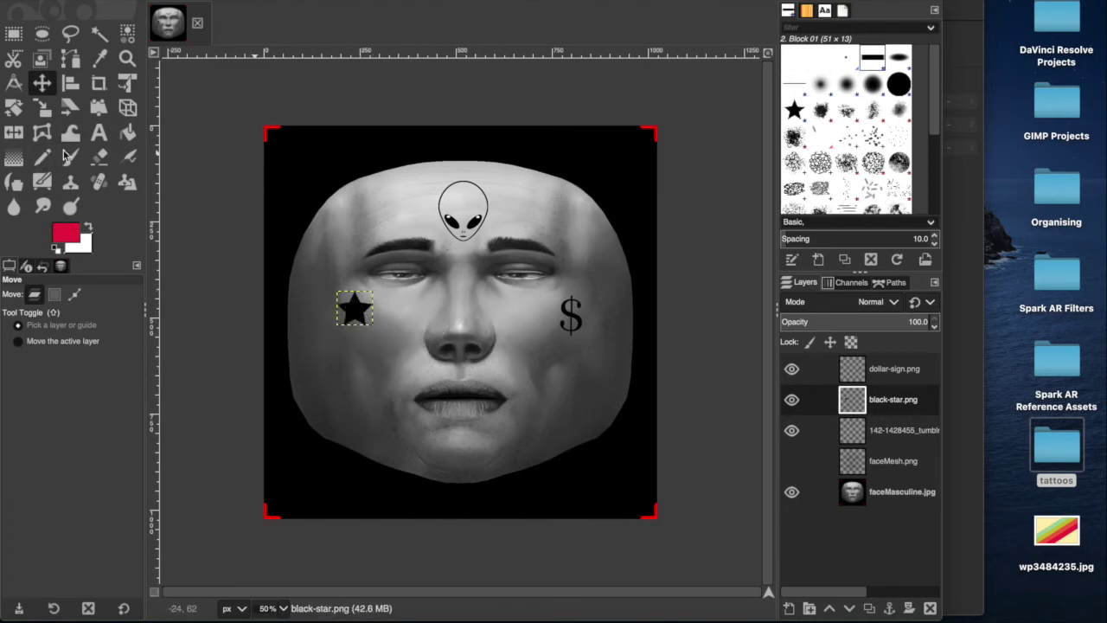
Enlarge the alien tattoo layer slightly with its aspect ratio kept and centre it on the forehead above the eyebrows
left_click(41, 131)
left_click(43, 111)
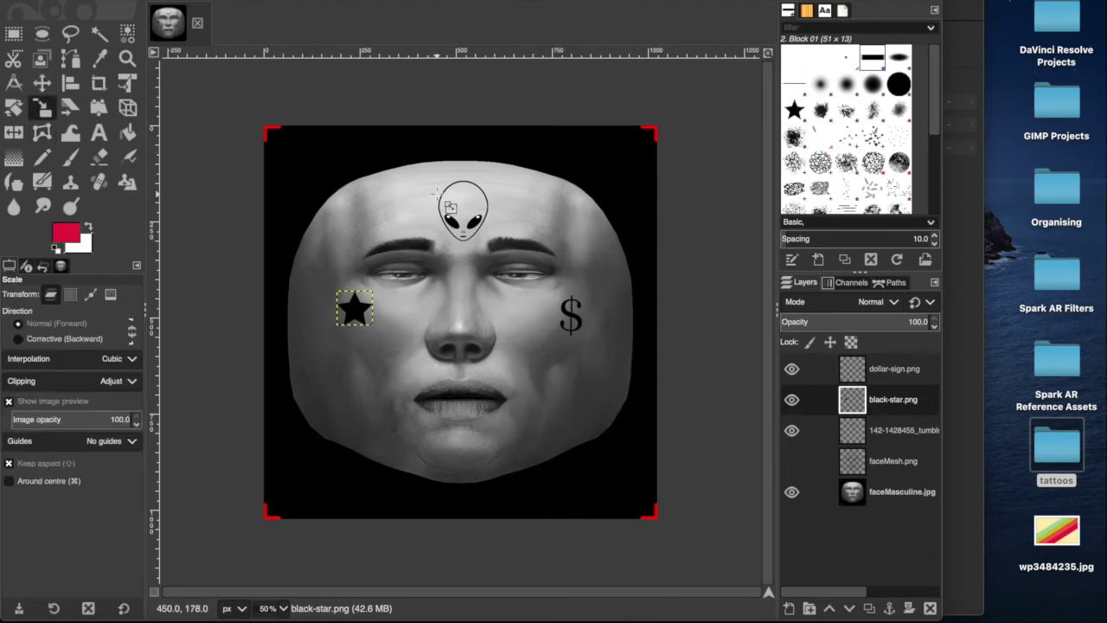
key("m")
left_click_drag(467, 216, 459, 225)
left_click(45, 106)
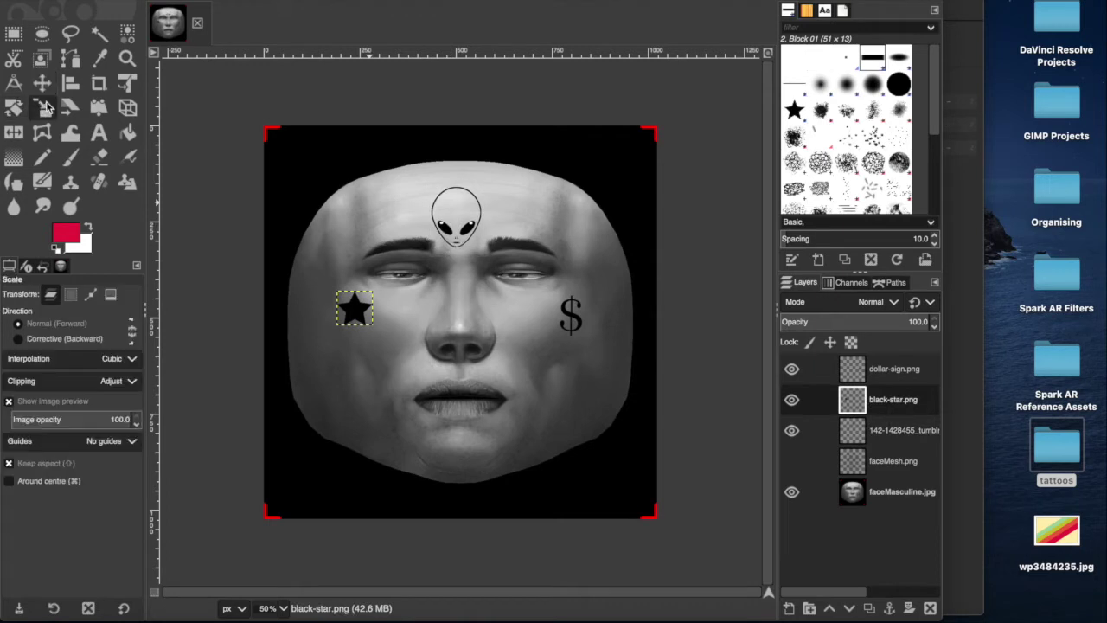
left_click(467, 223)
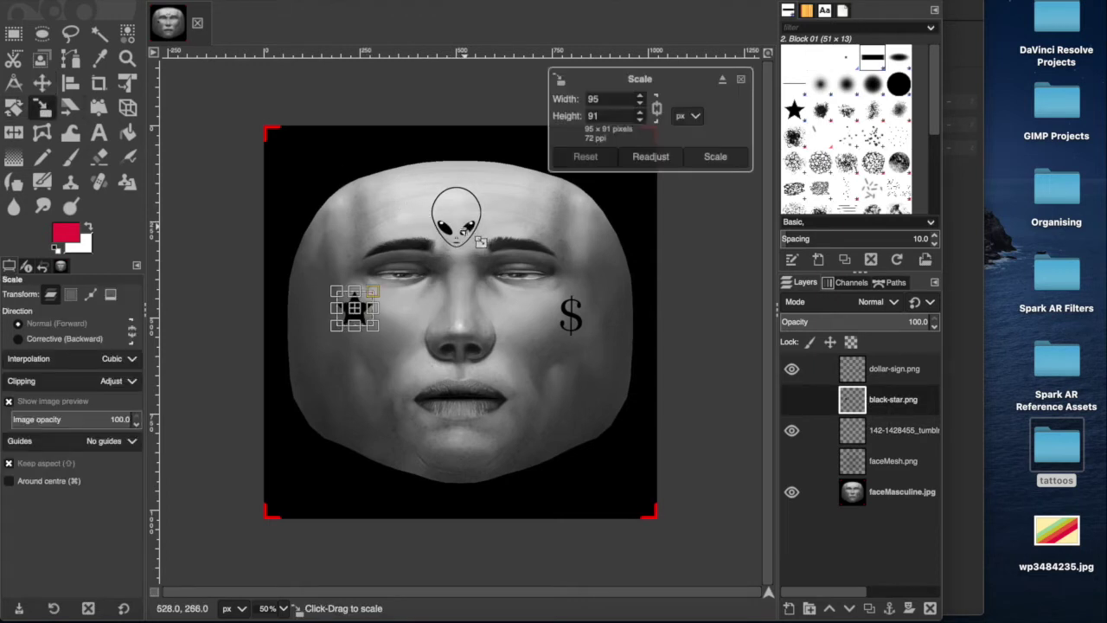
left_click(887, 428)
left_click(493, 204)
mouse_move(489, 199)
left_mouse_down()
mouse_move(507, 182)
mouse_move(497, 180)
left_mouse_up()
key("m")
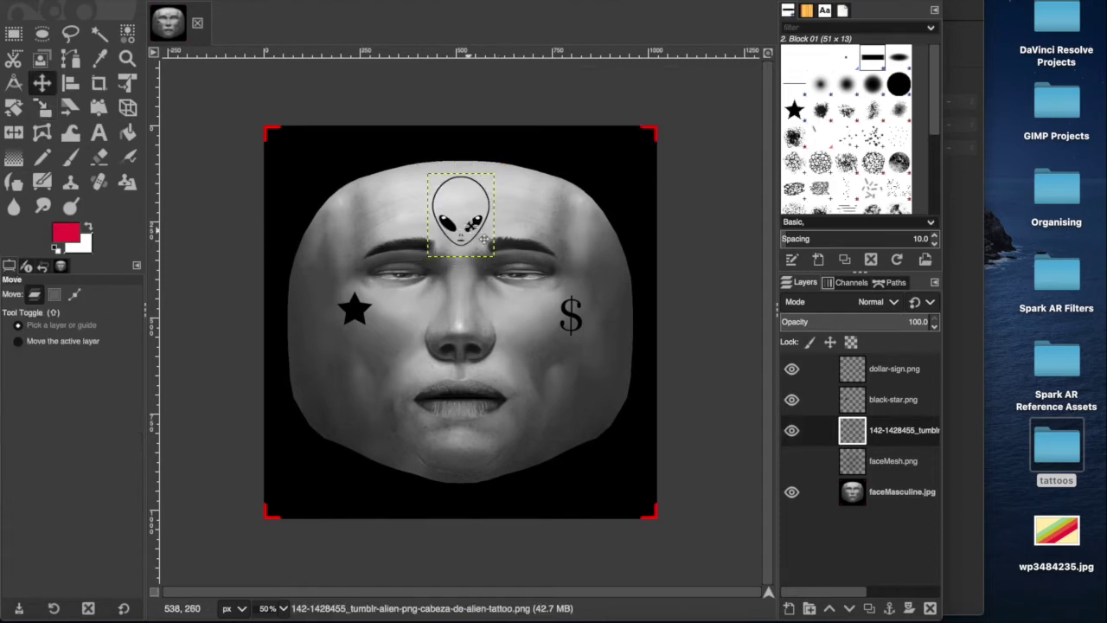
left_click_drag(478, 232, 503, 241)
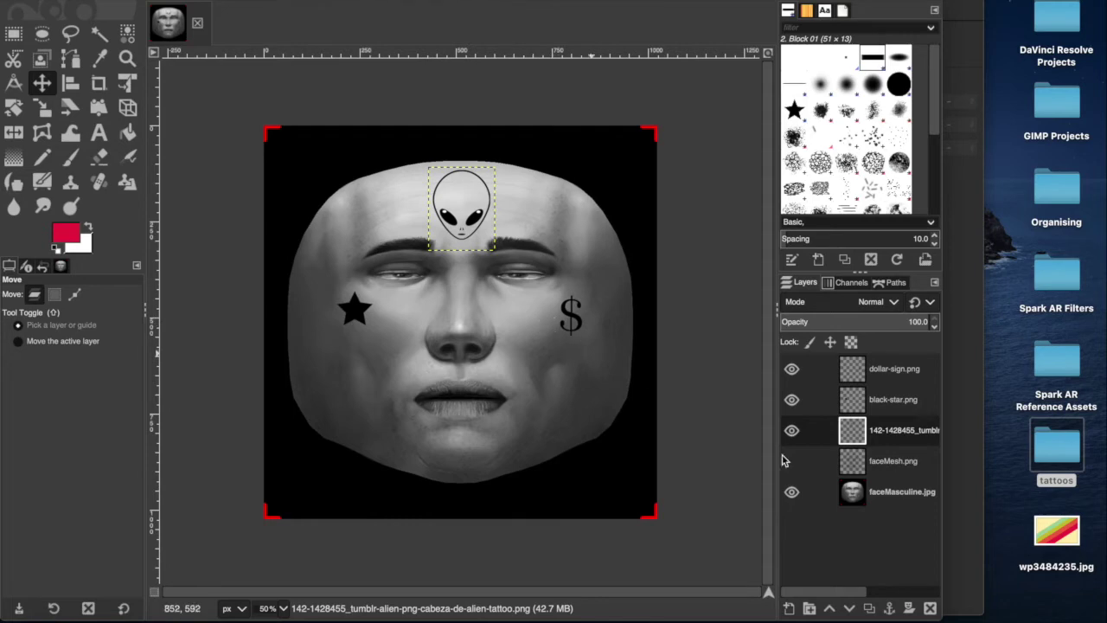
Hide the faceMasculine.jpg layer and export the tattoos as facetattoo.png to the Desktop folder
left_click(791, 492)
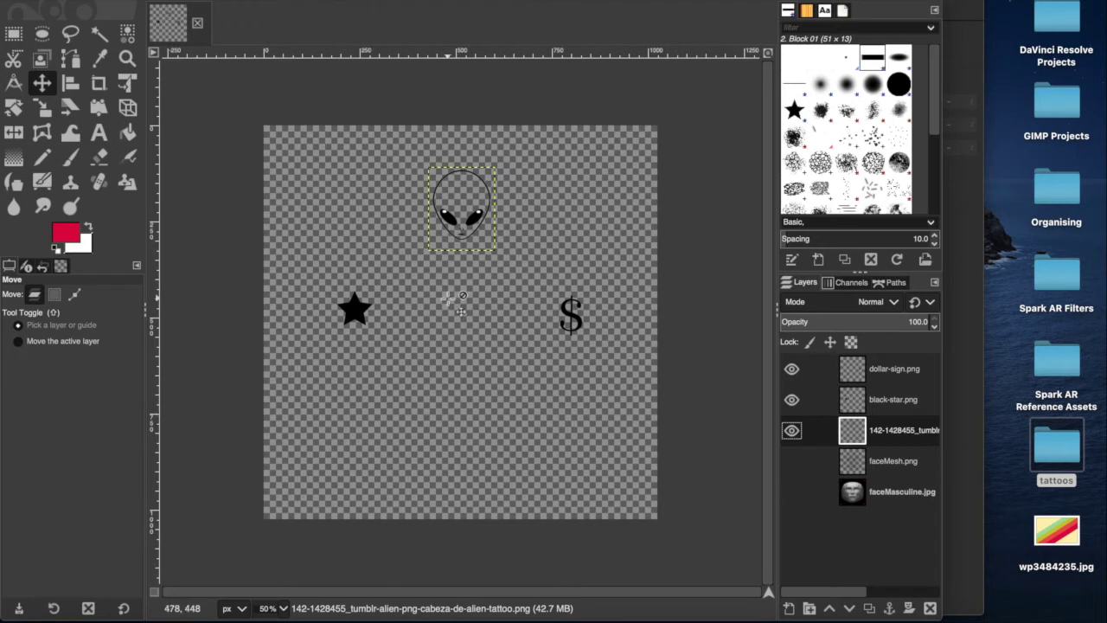
key("ctrl+shift+e")
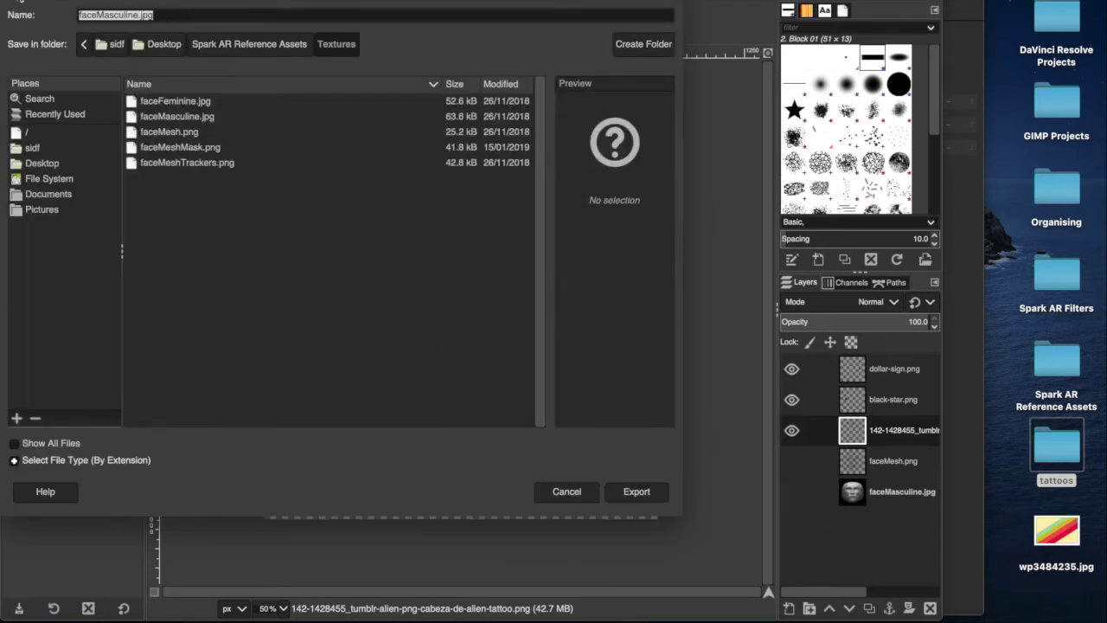
type("th")
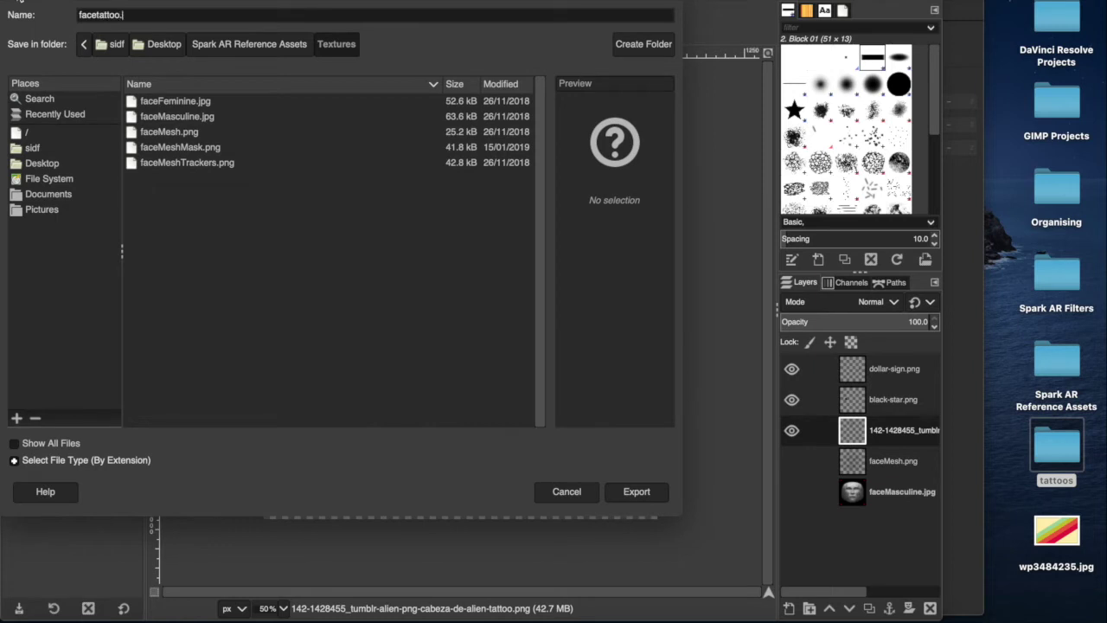
key("Return")
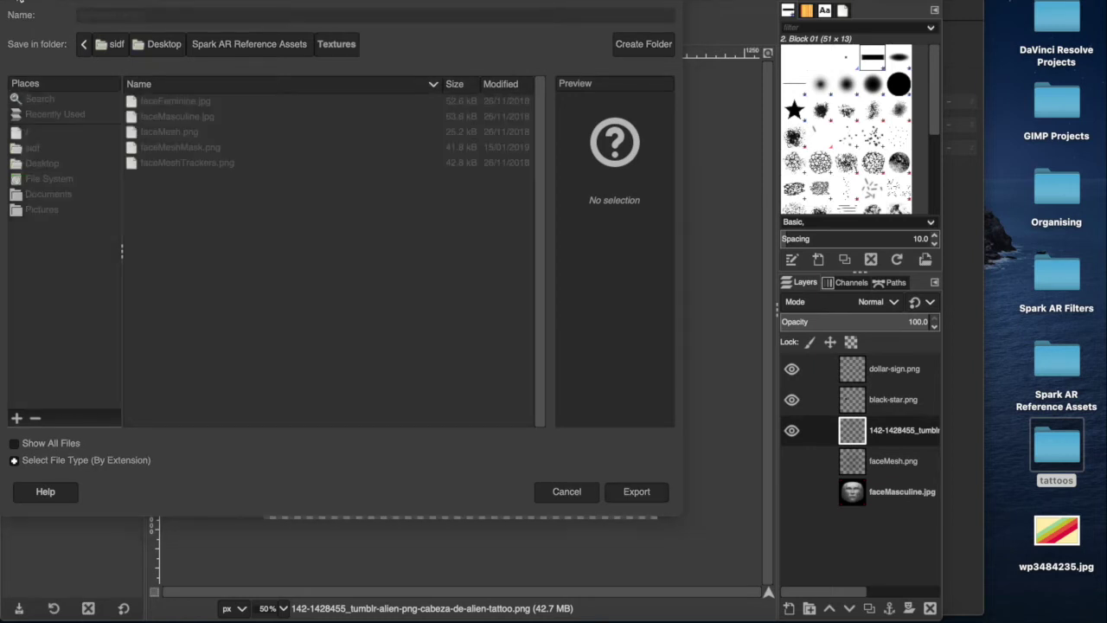
left_click(553, 457)
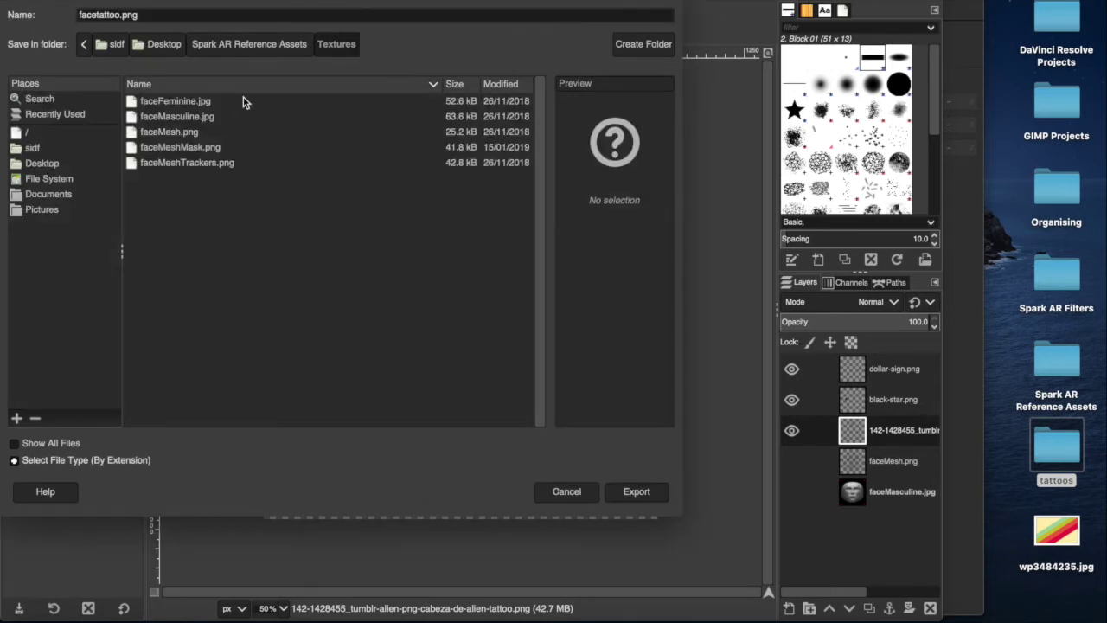
left_click(158, 44)
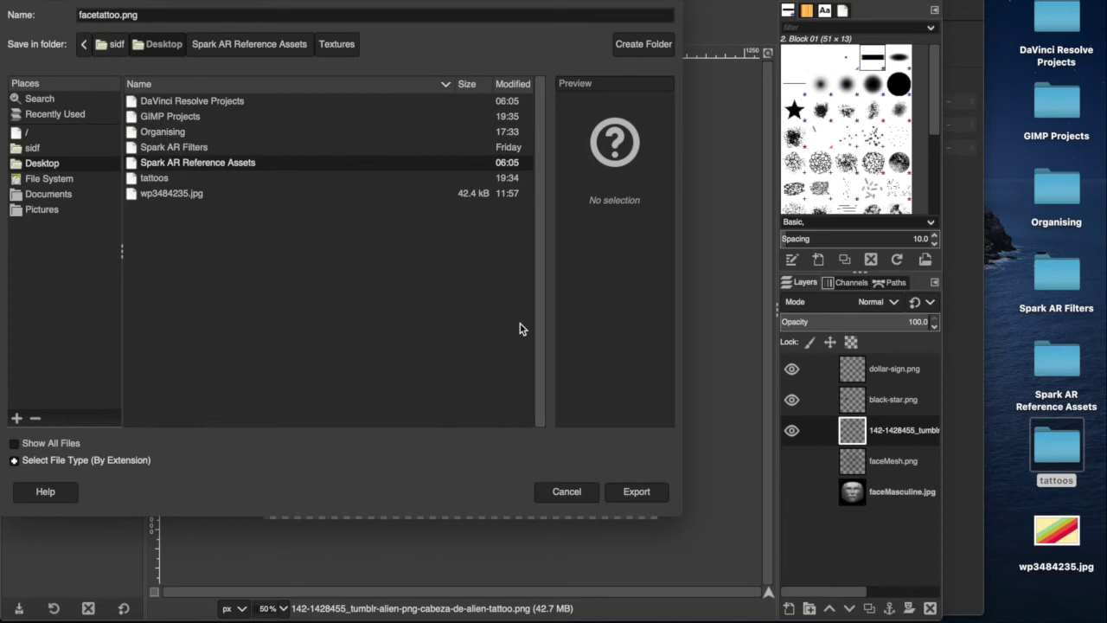
key("Return")
key("Return")
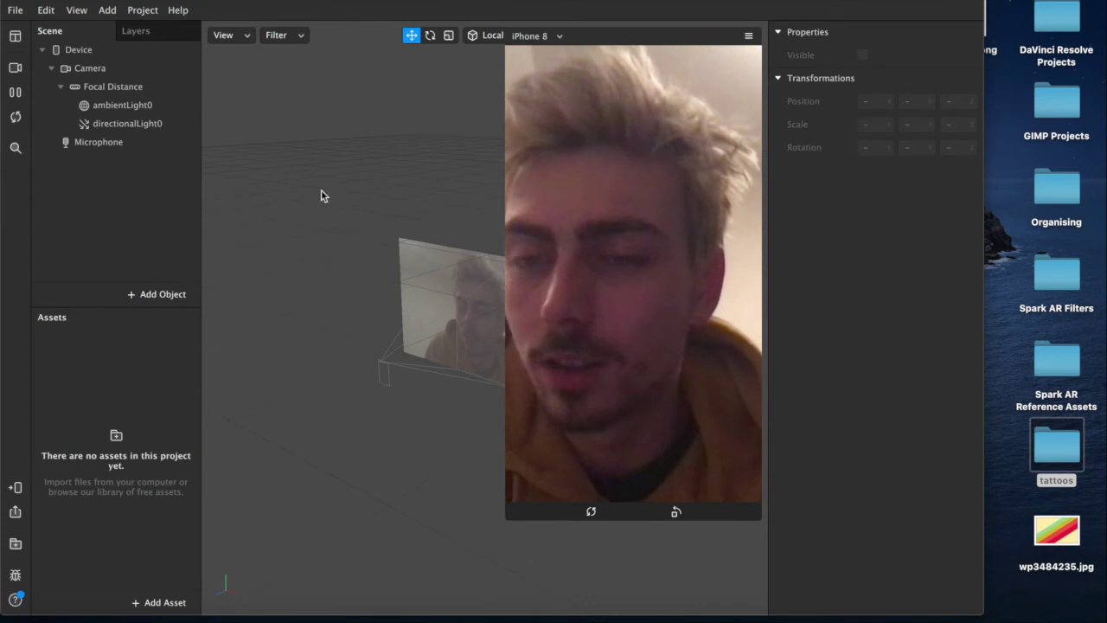
Move the Spark AR window aside and preview the exported facetattoo.png from the desktop, closing the preview when done
left_click_drag(876, 4, 773, 6)
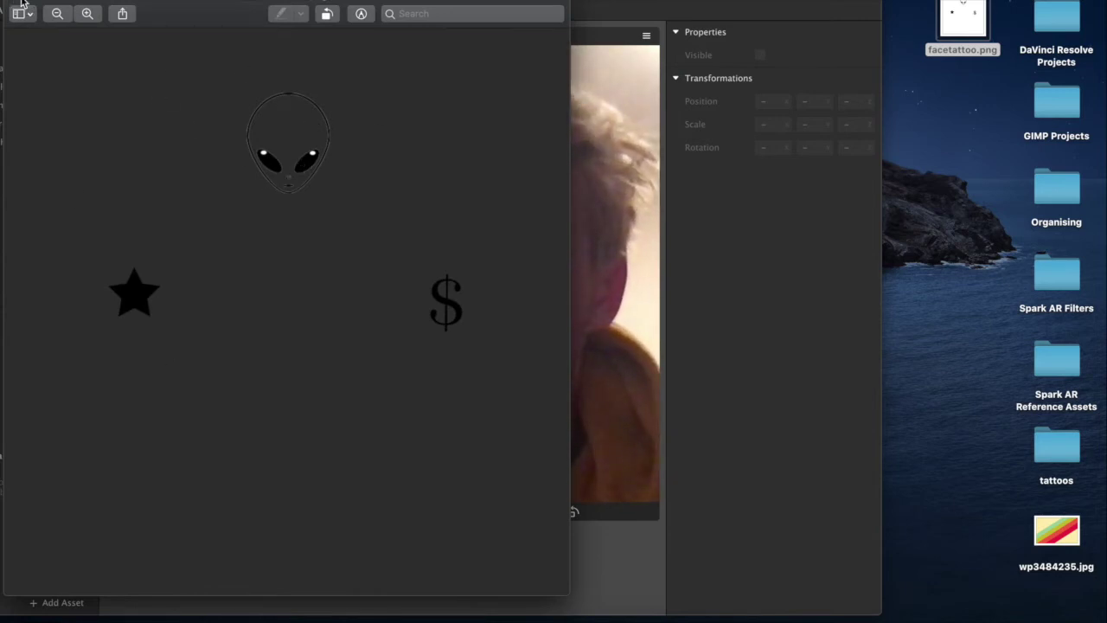
key("super+w")
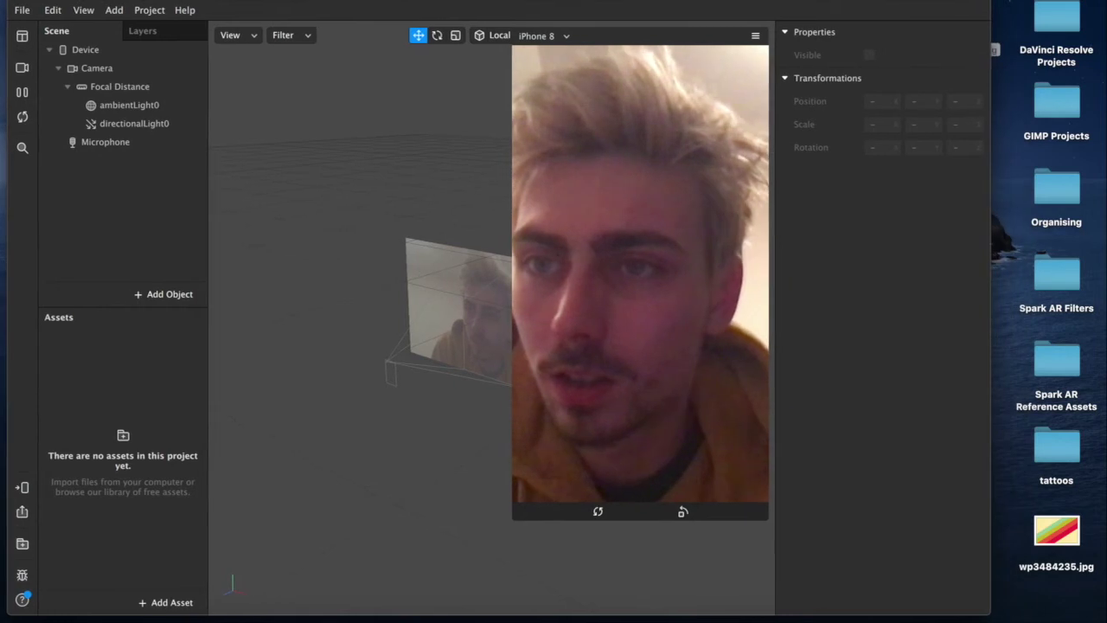
In Spark AR Studio, insert a Face Mesh object into the scene and assign it a new material
left_click(136, 295)
left_click(60, 573)
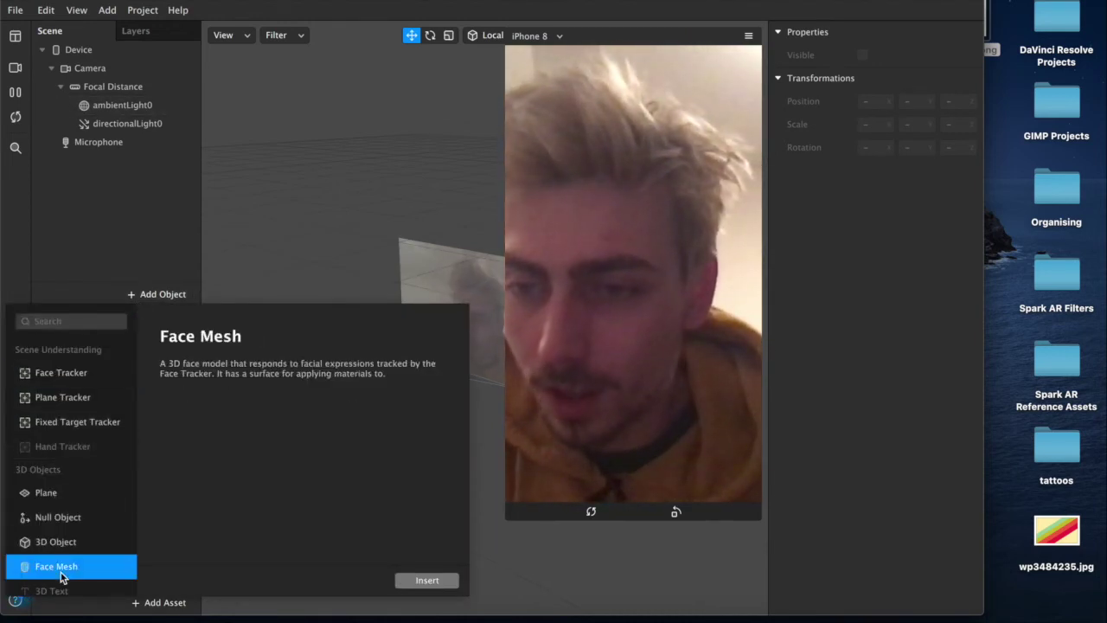
left_click(444, 585)
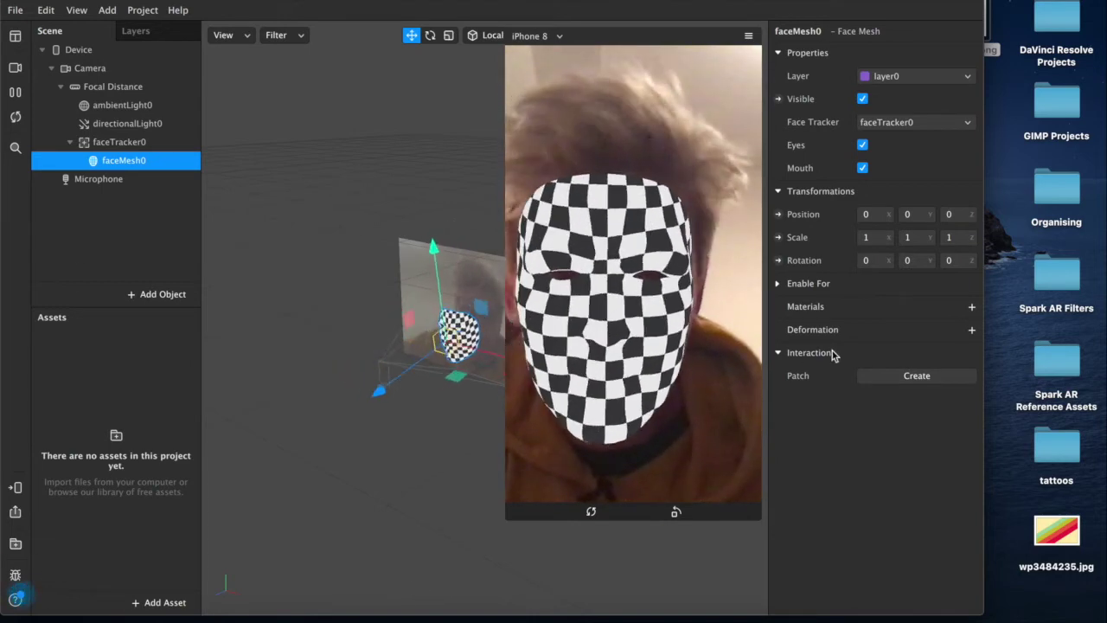
left_click(972, 307)
left_click(110, 356)
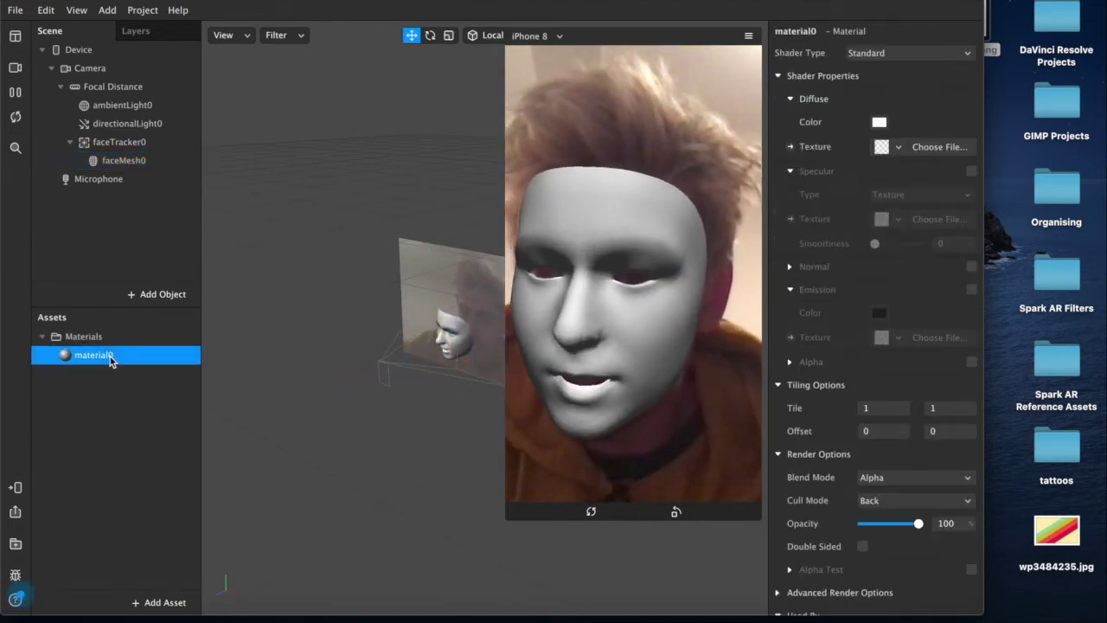
Rename the face mesh object in the scene as facemesh
left_click(133, 162)
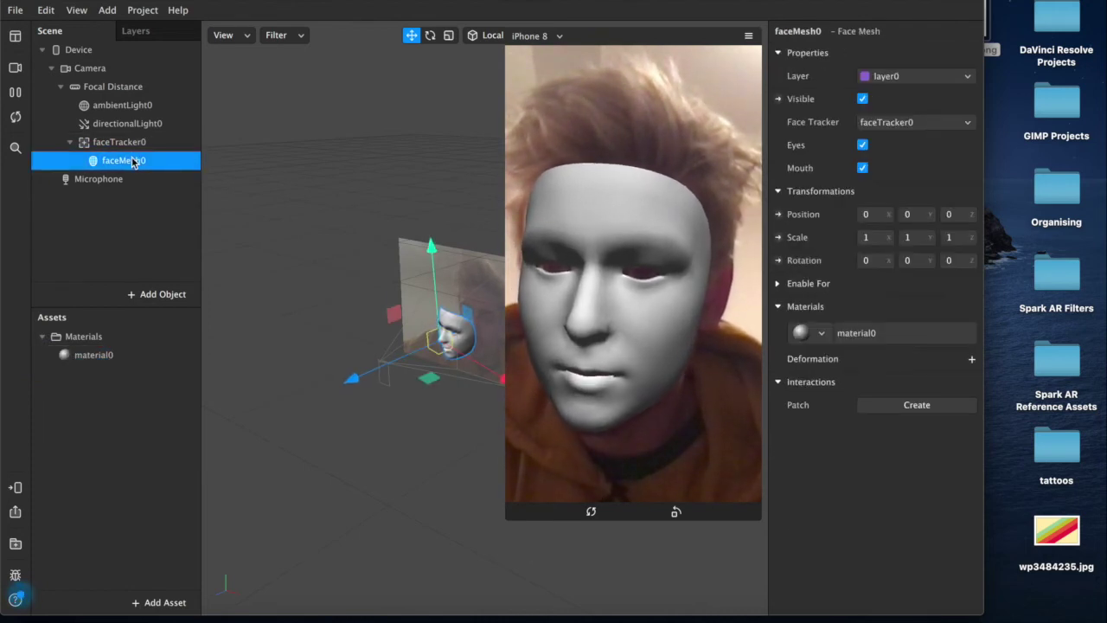
double_click(133, 162)
type("face")
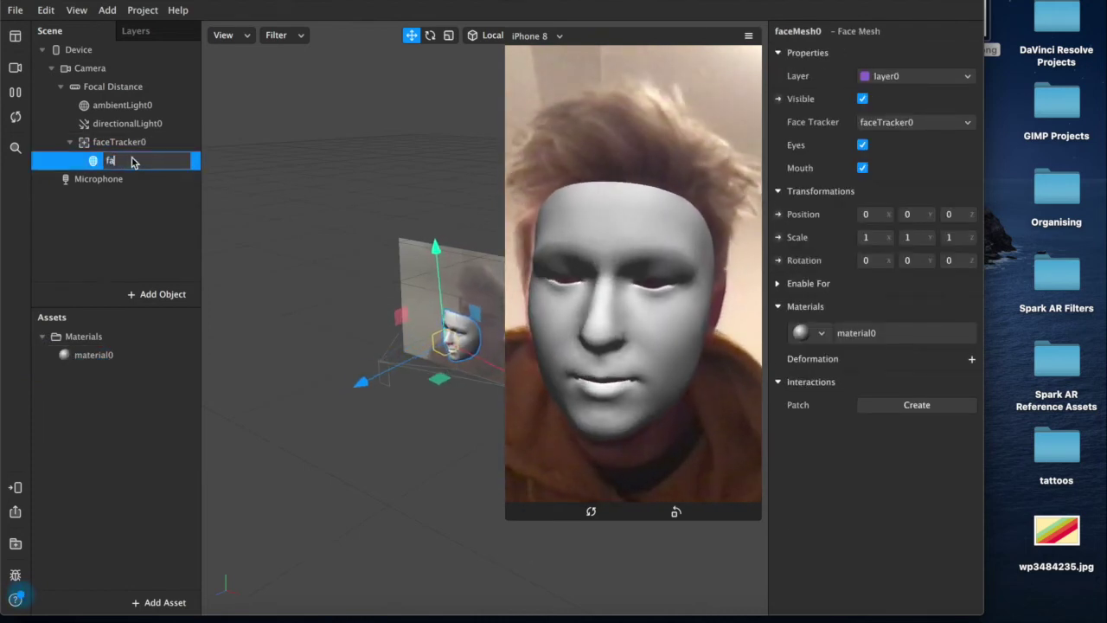
key("Return")
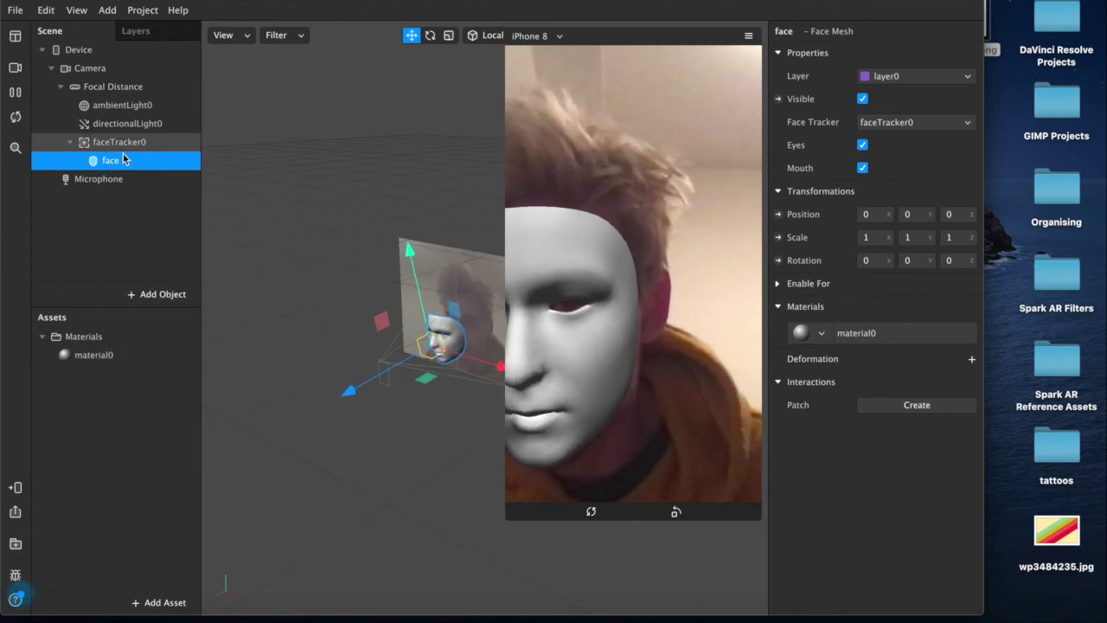
double_click(120, 163)
type("facemesh")
key("Return")
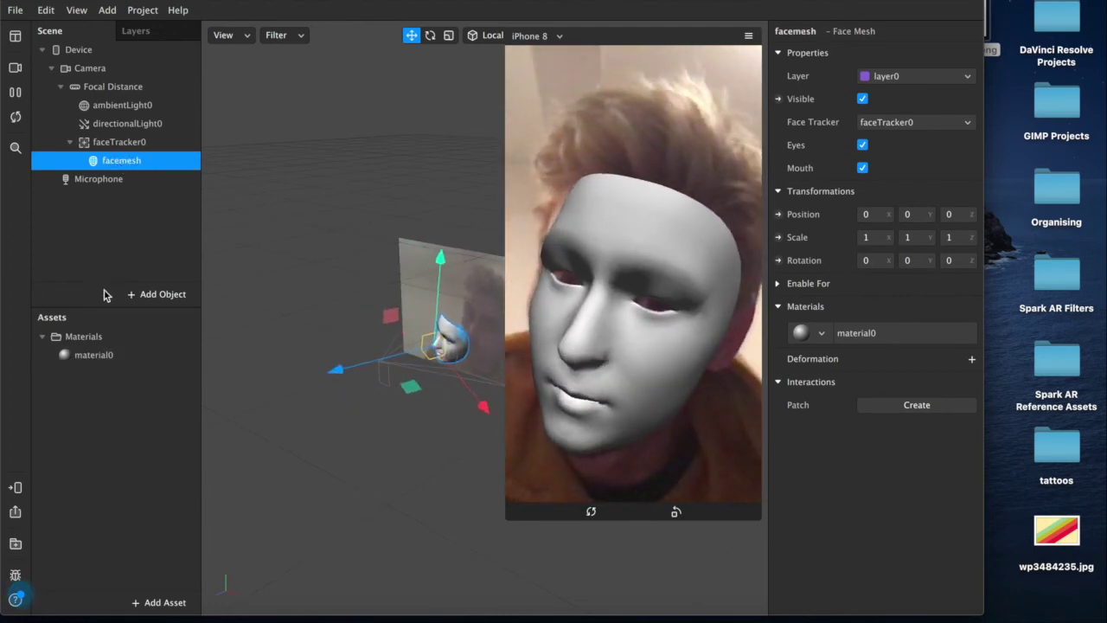
Rename the face mesh's material as tattoo and set its shader type to Flat
double_click(85, 355)
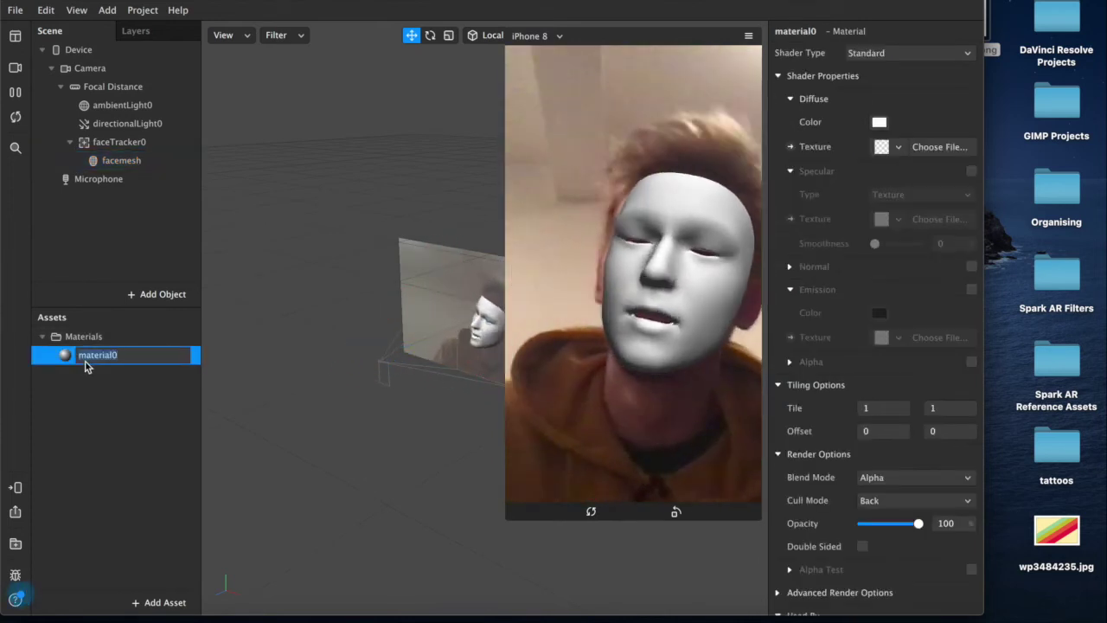
type("tattoo")
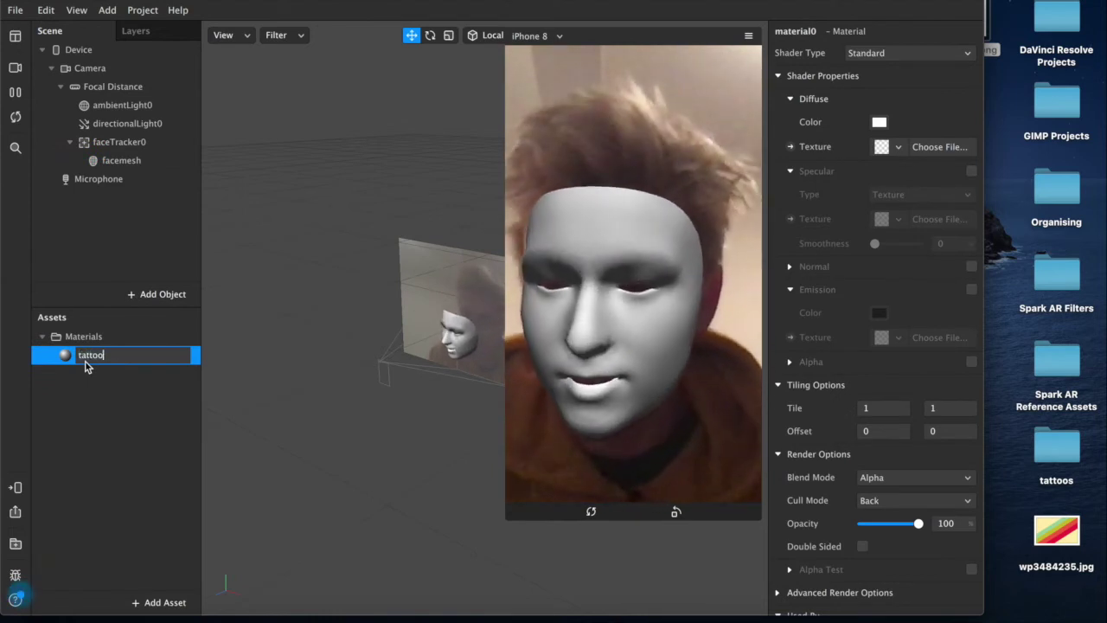
key("Return")
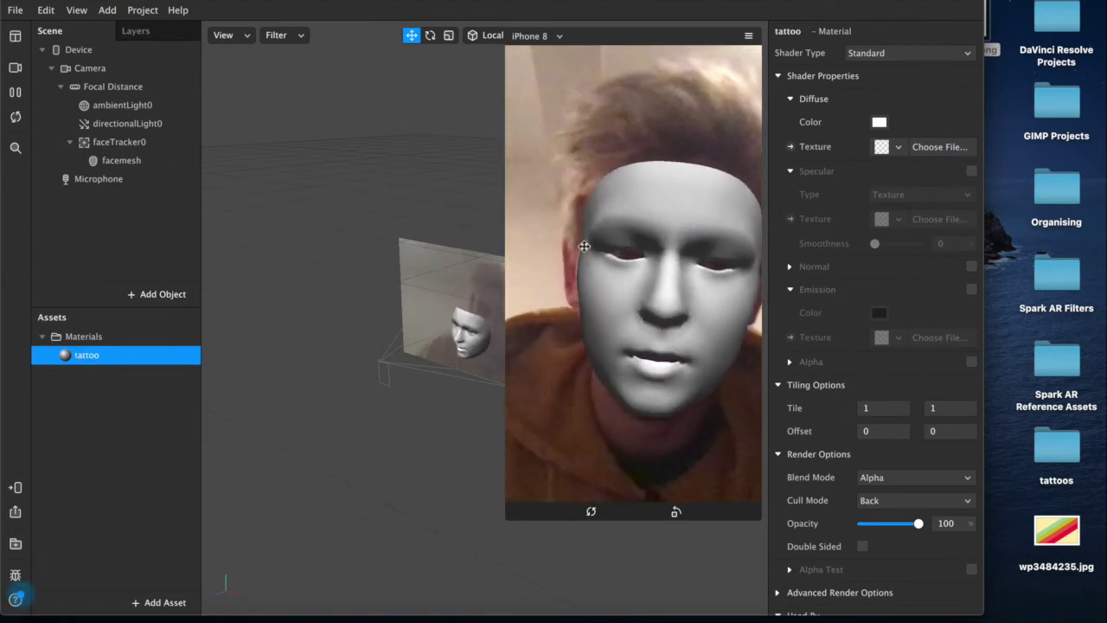
left_click(907, 52)
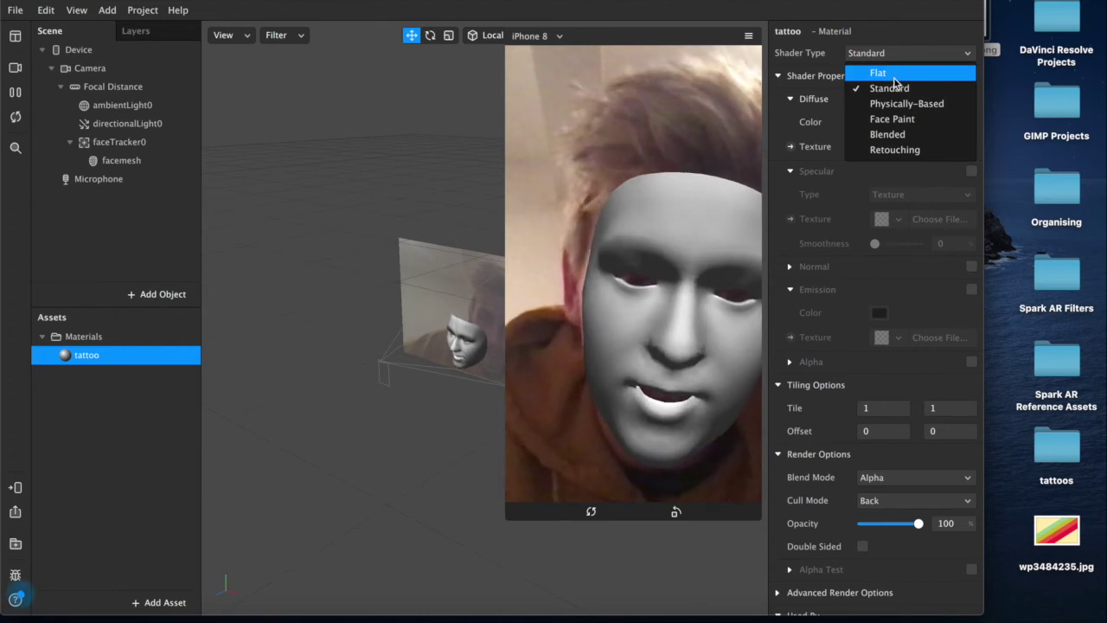
left_click(893, 75)
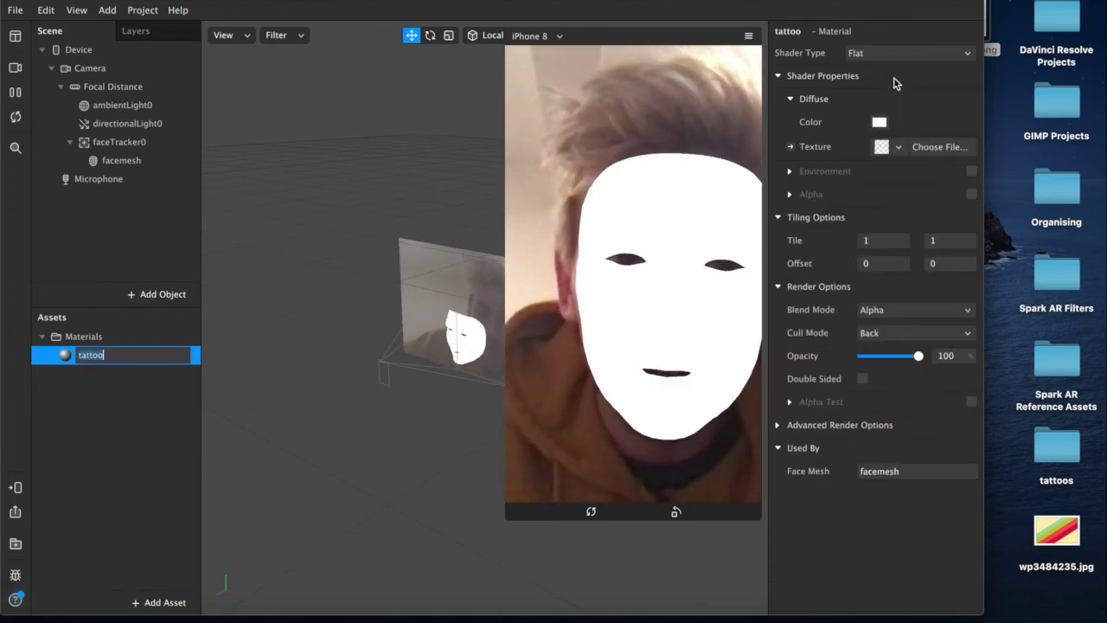
Load facetattoo.png from the Desktop folder as the tattoo material's diffuse texture
left_click(899, 148)
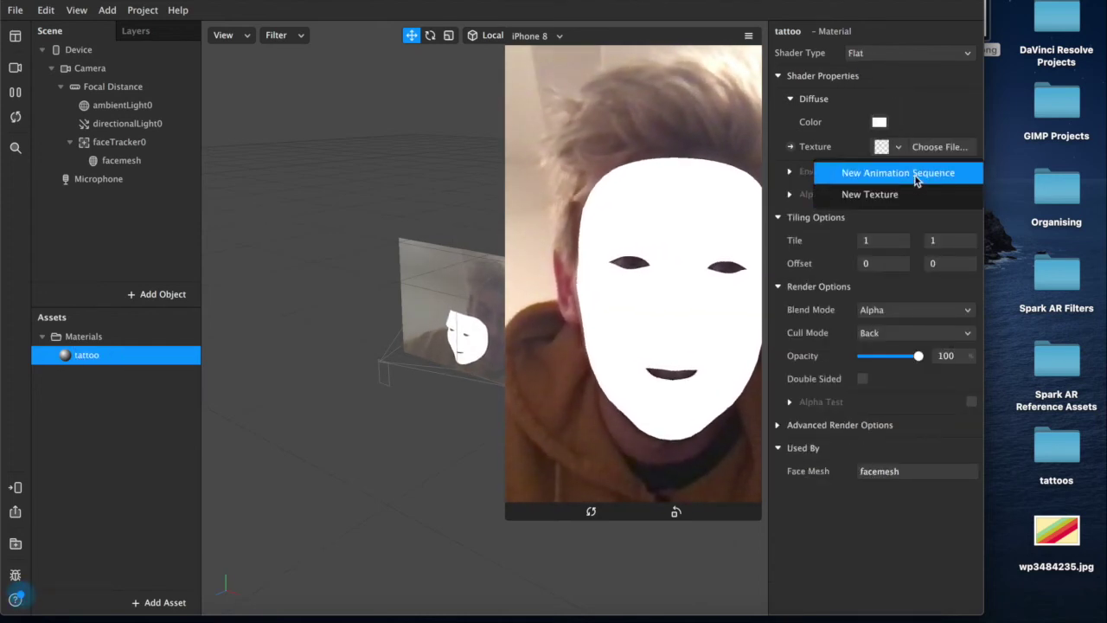
left_click(936, 146)
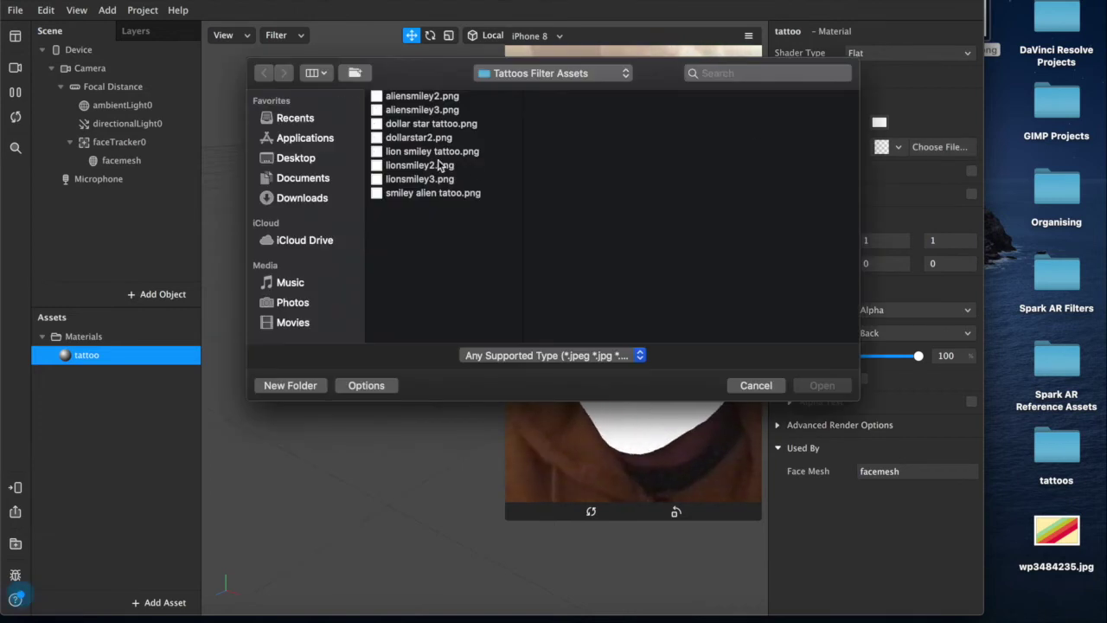
left_click(297, 159)
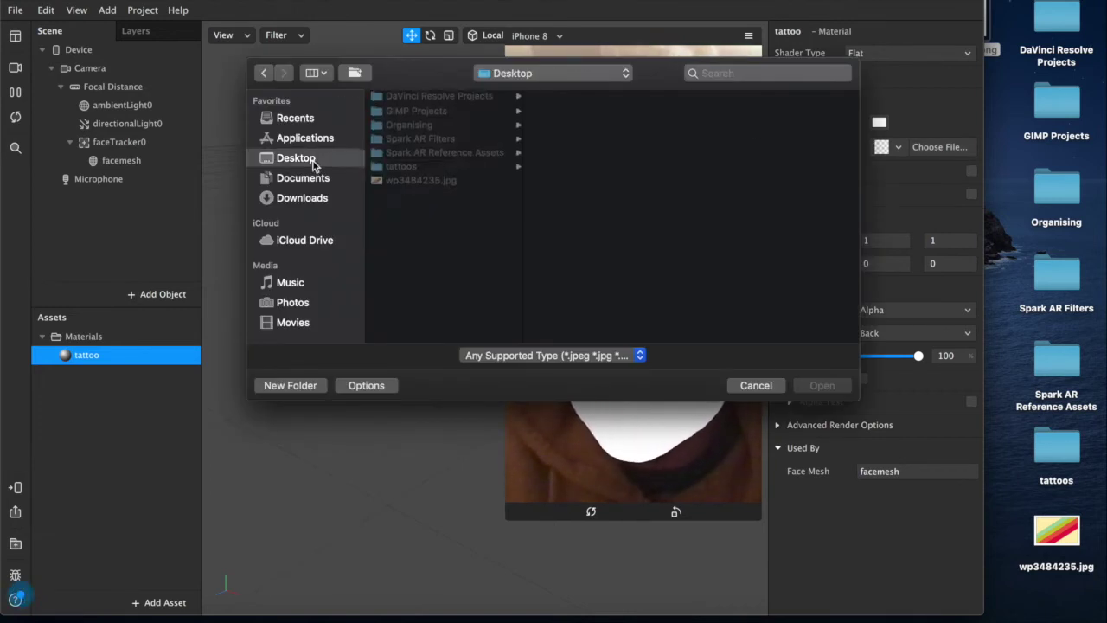
left_click(418, 111)
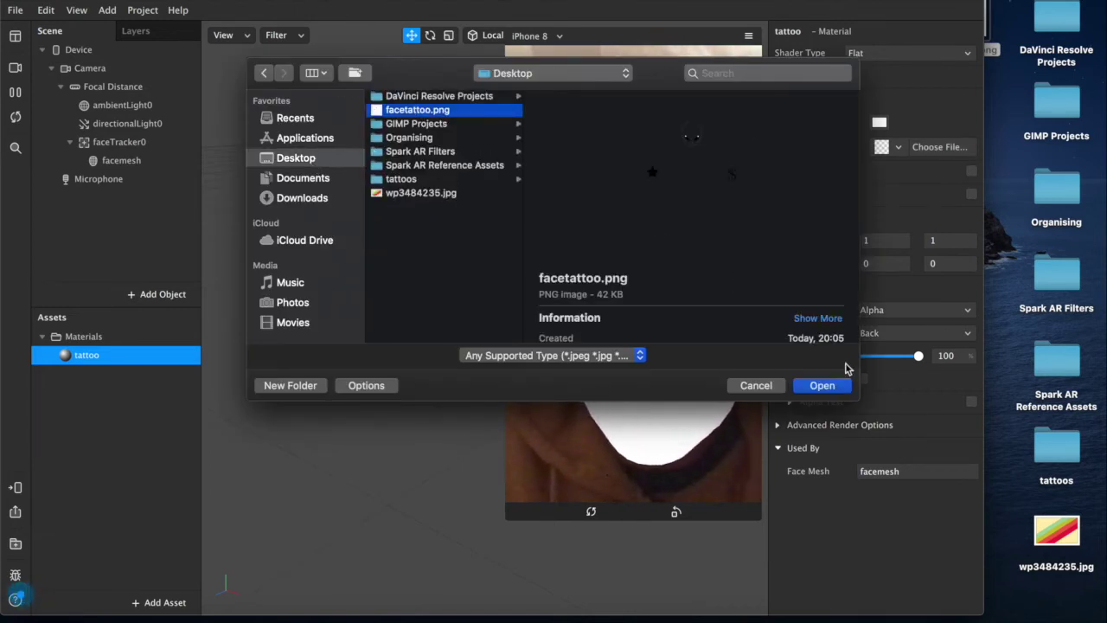
left_click(821, 385)
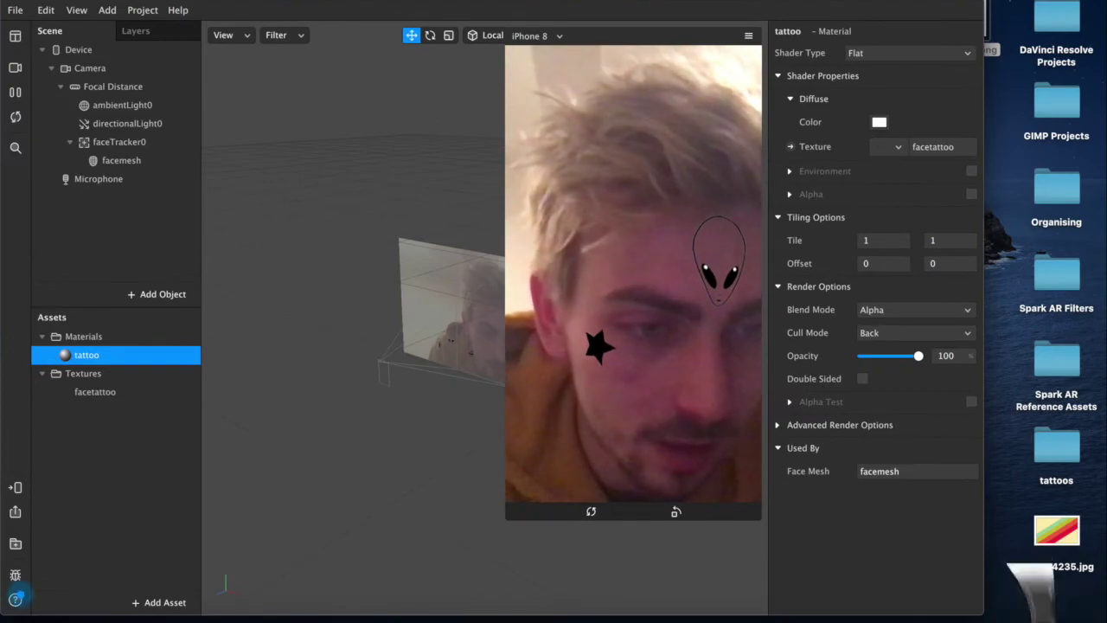
Check the tattoo layout in GIMP, return to Spark AR Studio and set the tattoo material's opacity to 69%
key("super+Tab")
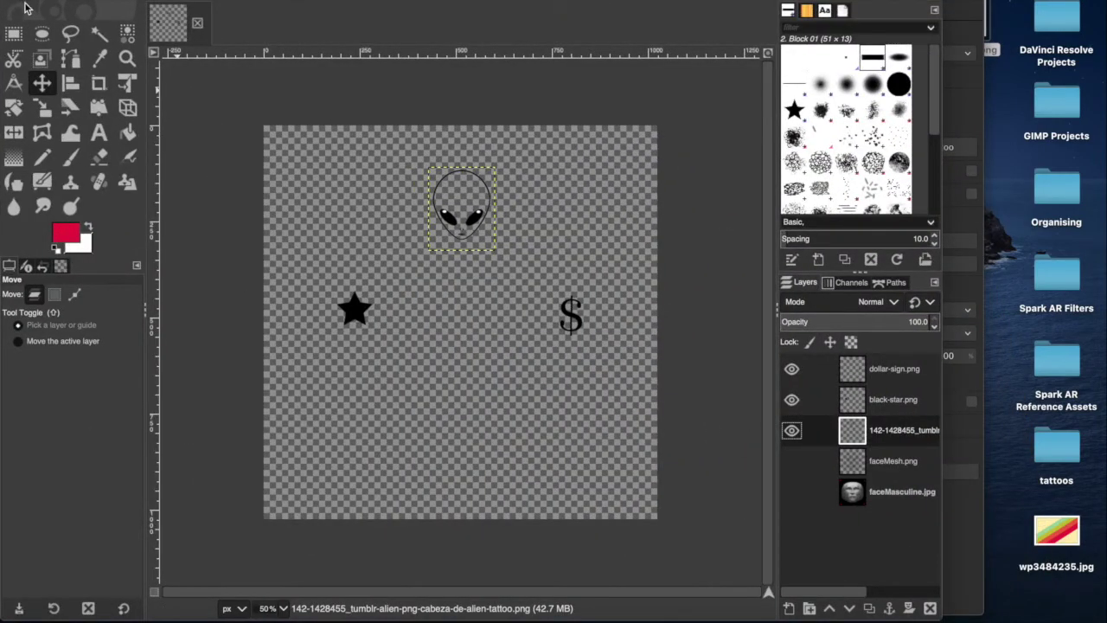
key("super+Tab")
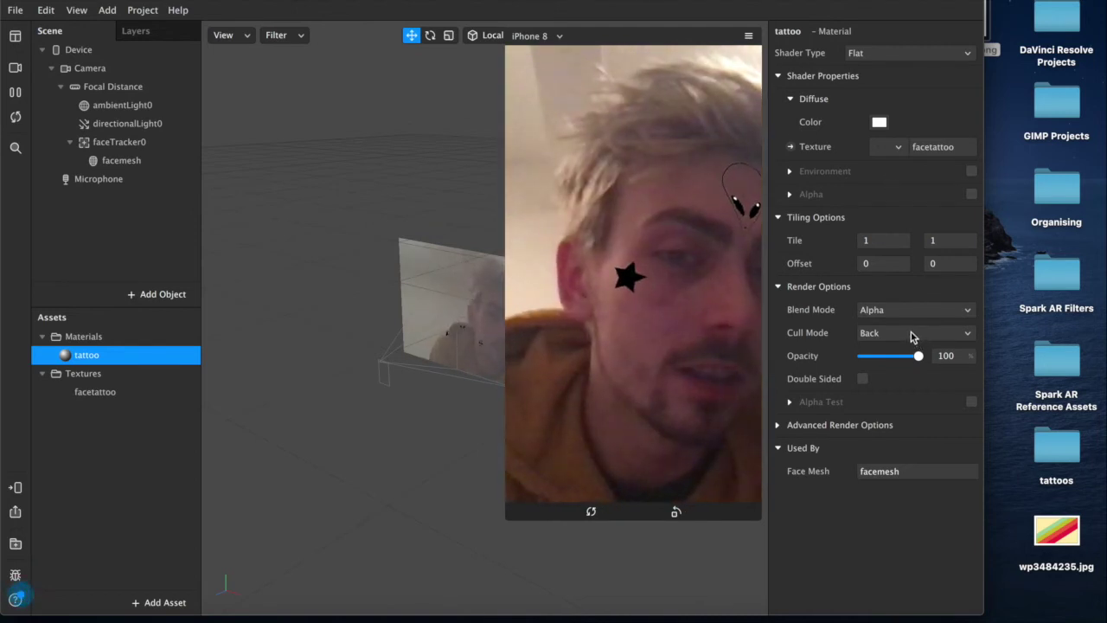
mouse_move(918, 356)
left_mouse_down()
mouse_move(887, 364)
mouse_move(903, 363)
left_mouse_up()
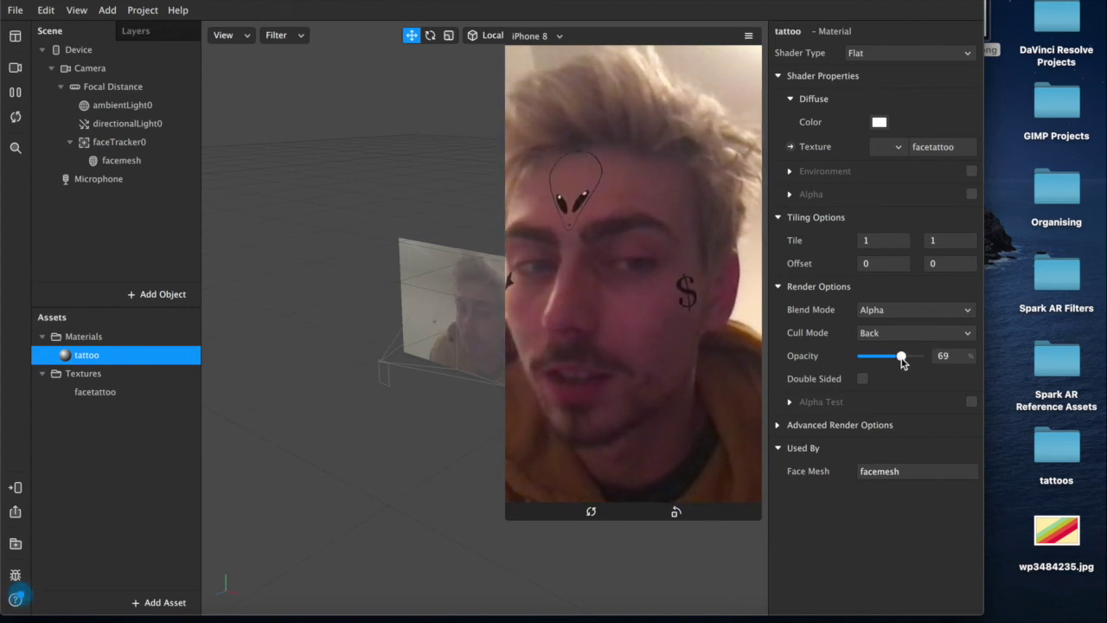